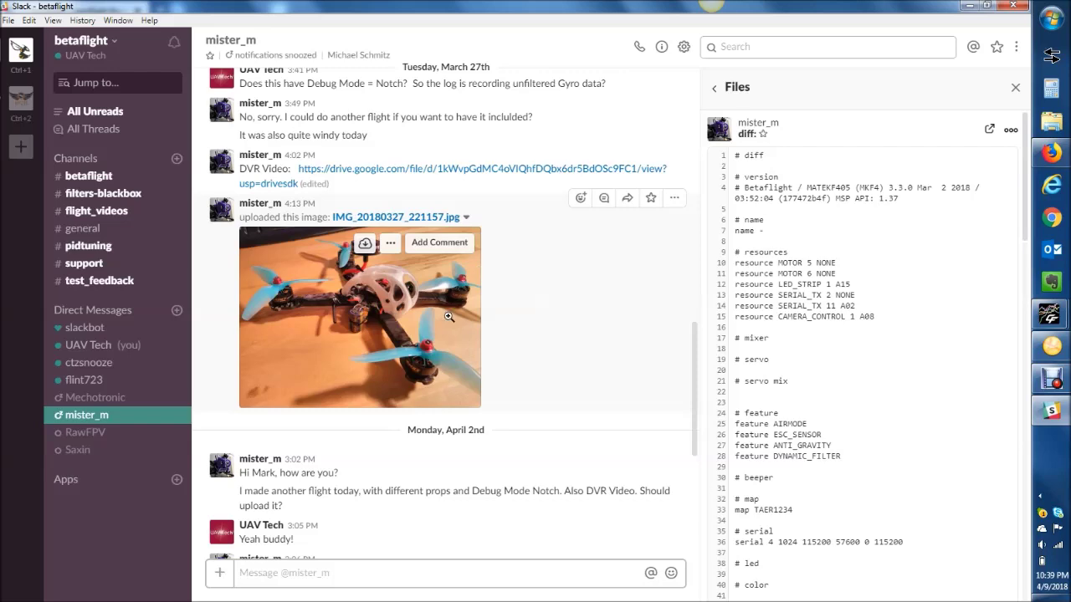
# - Open the shared IMG_20180327_221157.jpg quad photo full size in Slack's image viewer
pyautogui.click(404, 317)
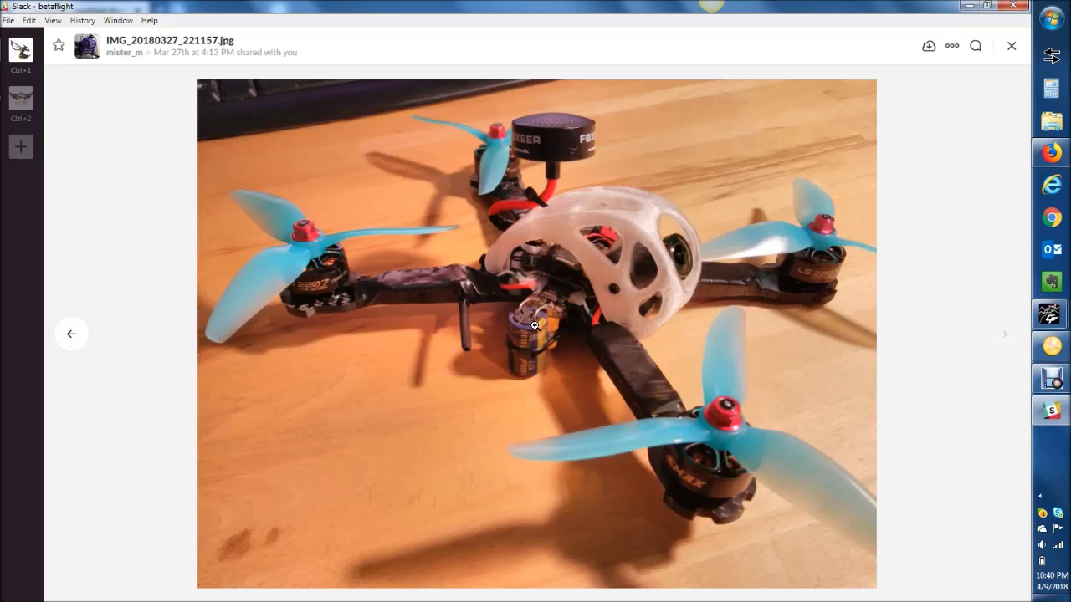
# - Close the photo and highlight the gyro filter settings in the shared diff
pyautogui.click(950, 407)
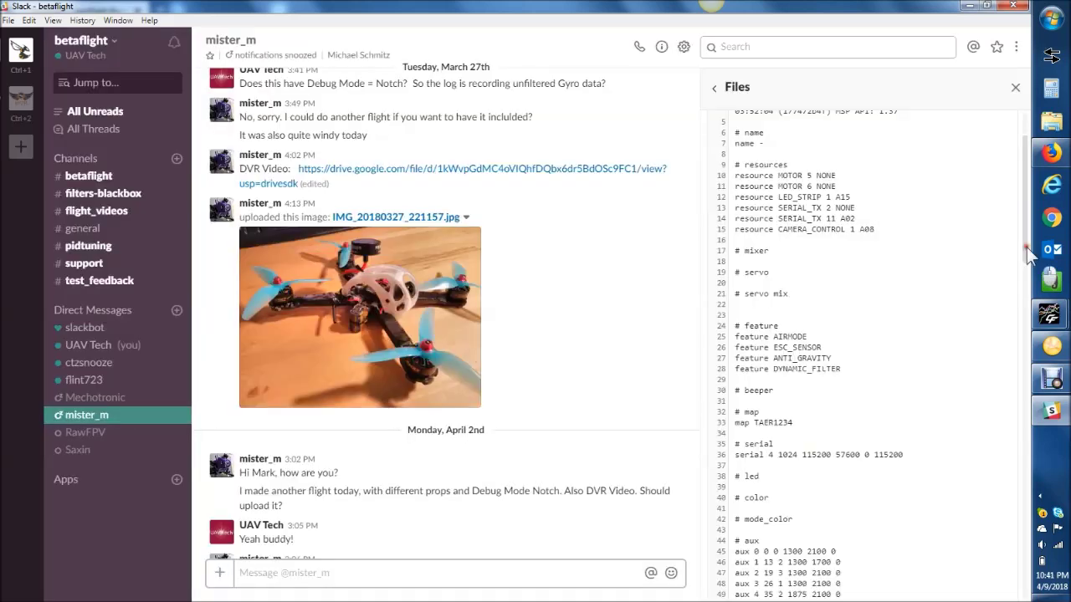
pyautogui.scroll(1, 1023, 235)
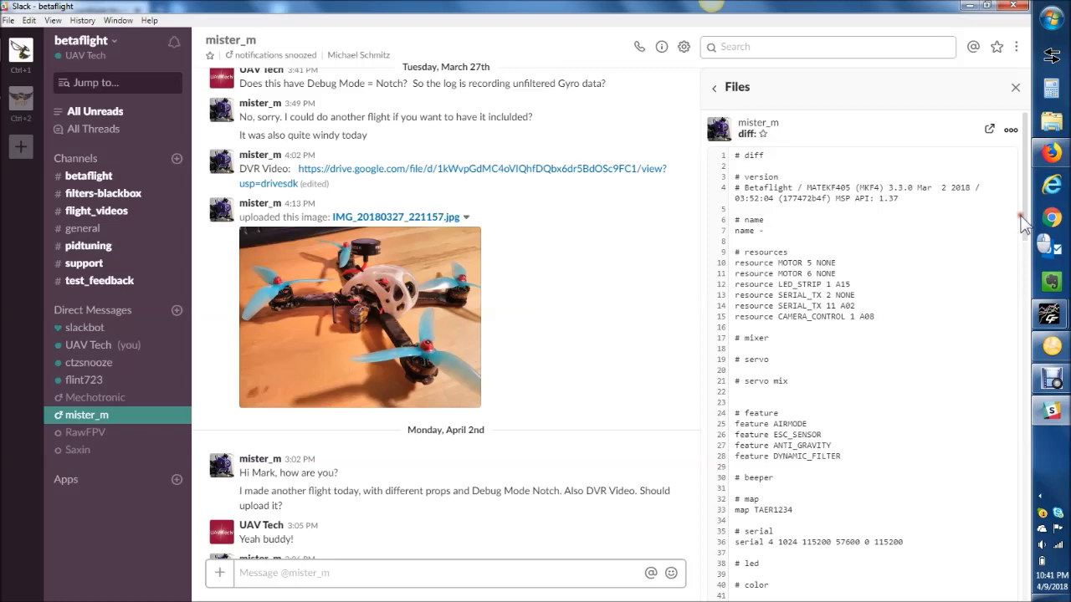
pyautogui.moveTo(1021, 223); pyautogui.dragTo(946, 358)
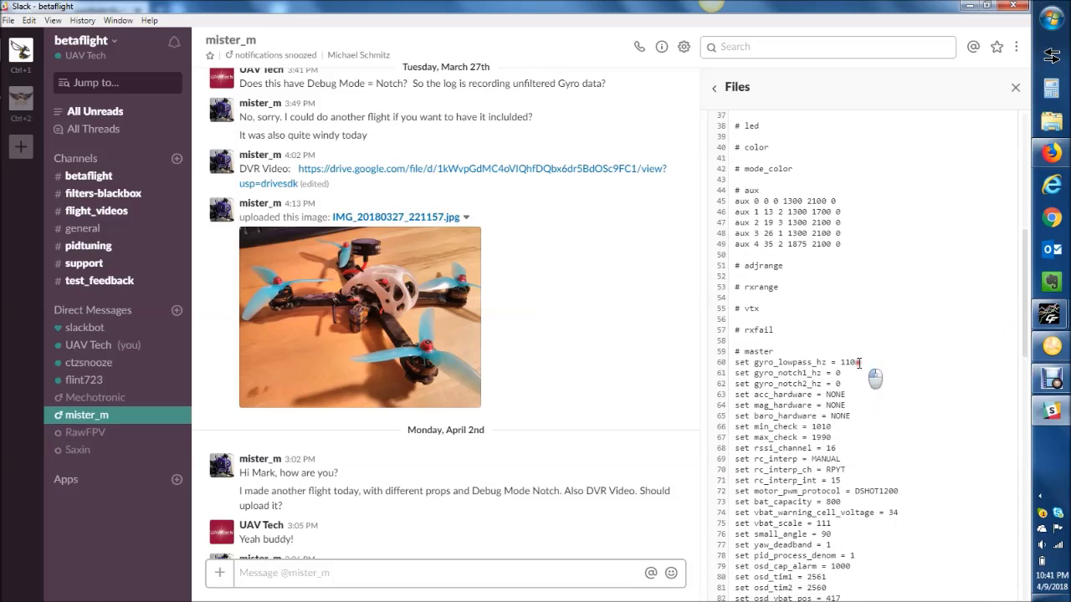
pyautogui.moveTo(856, 363); pyautogui.dragTo(754, 373)
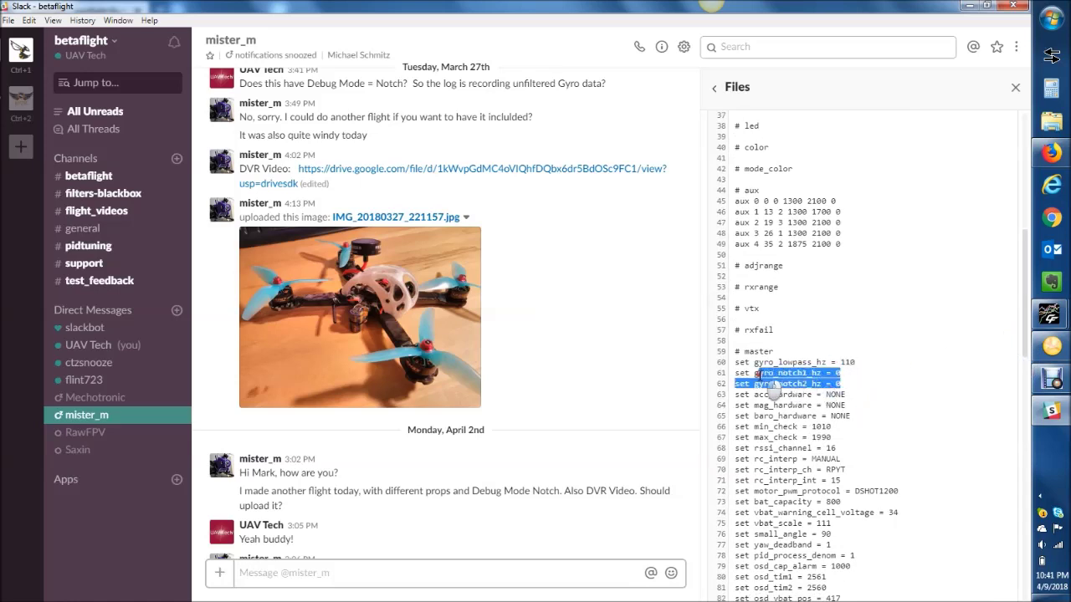
pyautogui.scroll(-2, 803, 398)
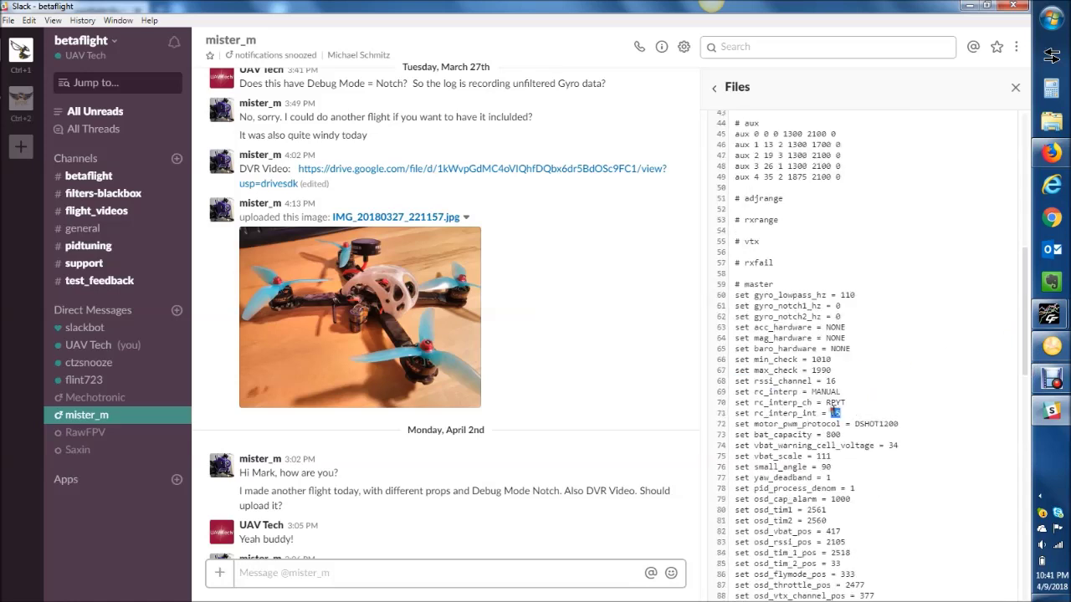
# - Highlight the rc_interp, motor protocol and D-term lines, then bring Blackbox Explorer forward
pyautogui.click(828, 403)
pyautogui.moveTo(828, 403); pyautogui.dragTo(848, 415)
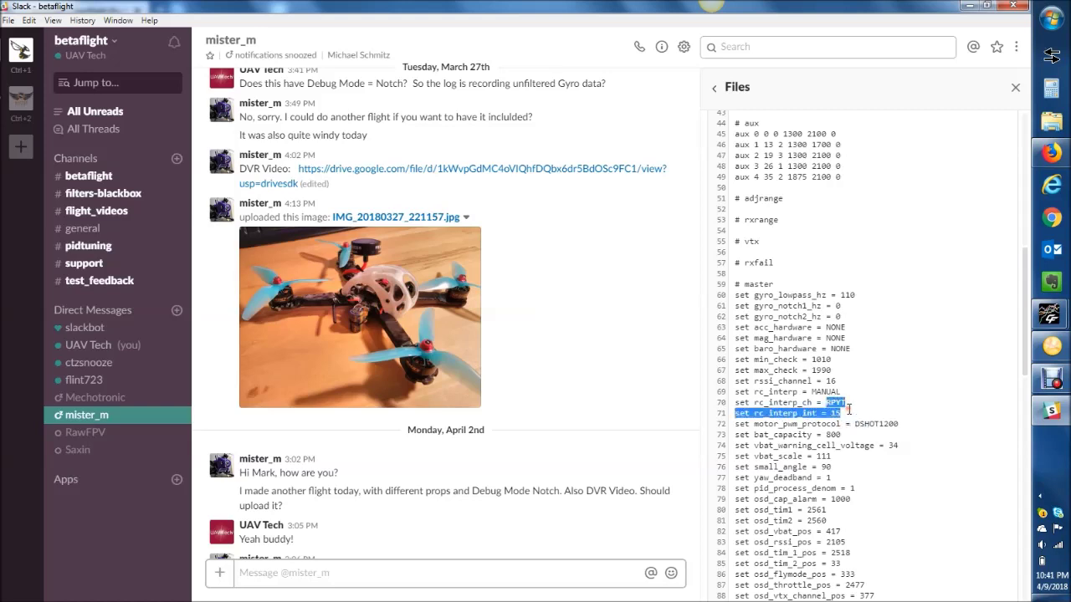
pyautogui.click(849, 415)
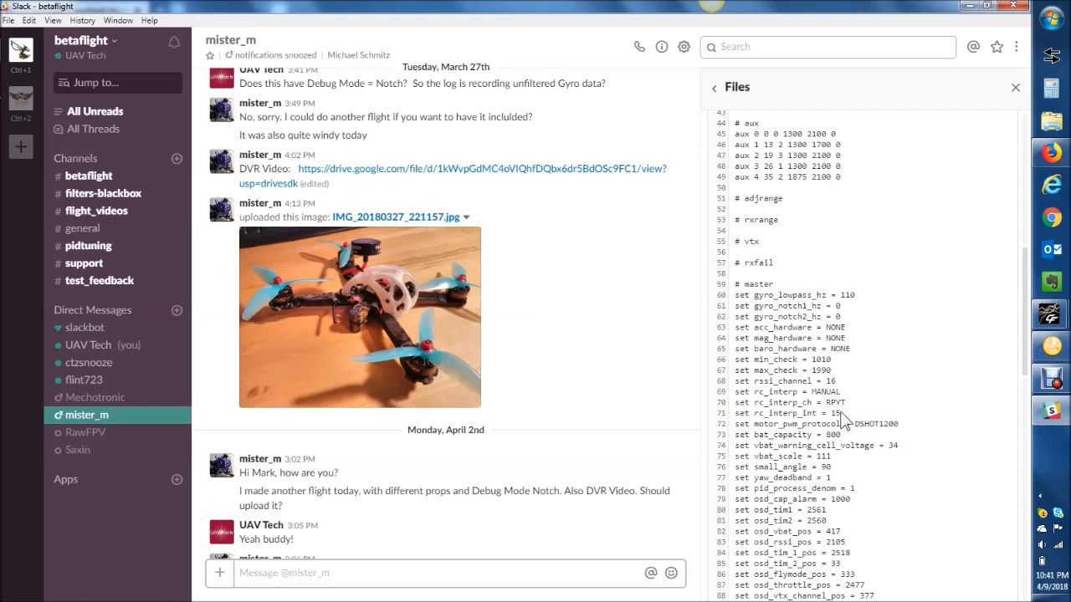
pyautogui.scroll(-2, 841, 422)
pyautogui.moveTo(899, 358); pyautogui.dragTo(854, 358)
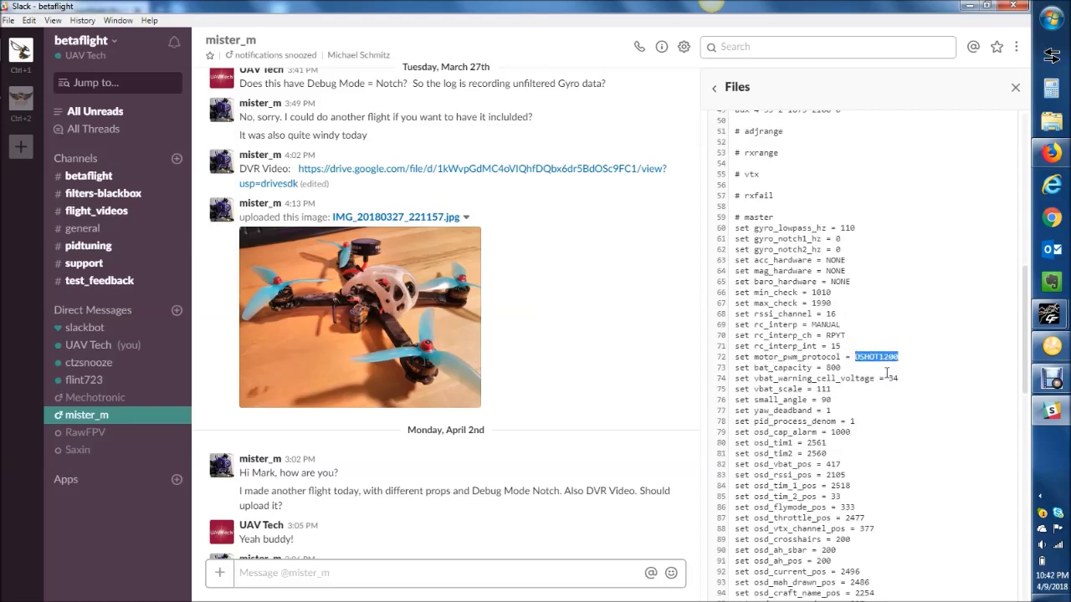
pyautogui.scroll(-7, 887, 373)
pyautogui.moveTo(854, 367); pyautogui.dragTo(869, 365)
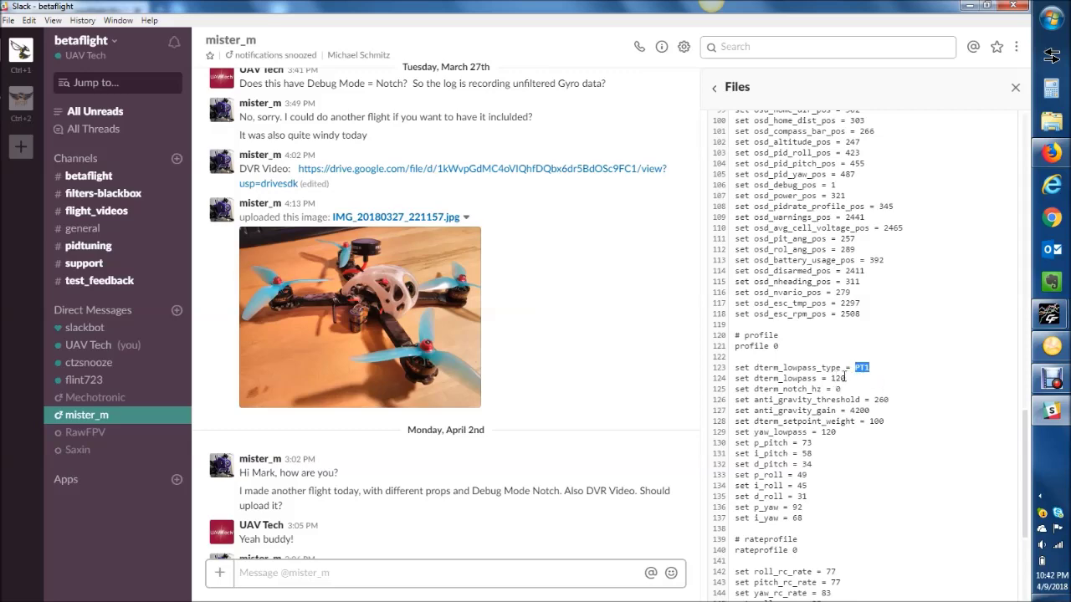
pyautogui.scroll(-5, 844, 377)
pyautogui.click(1049, 314)
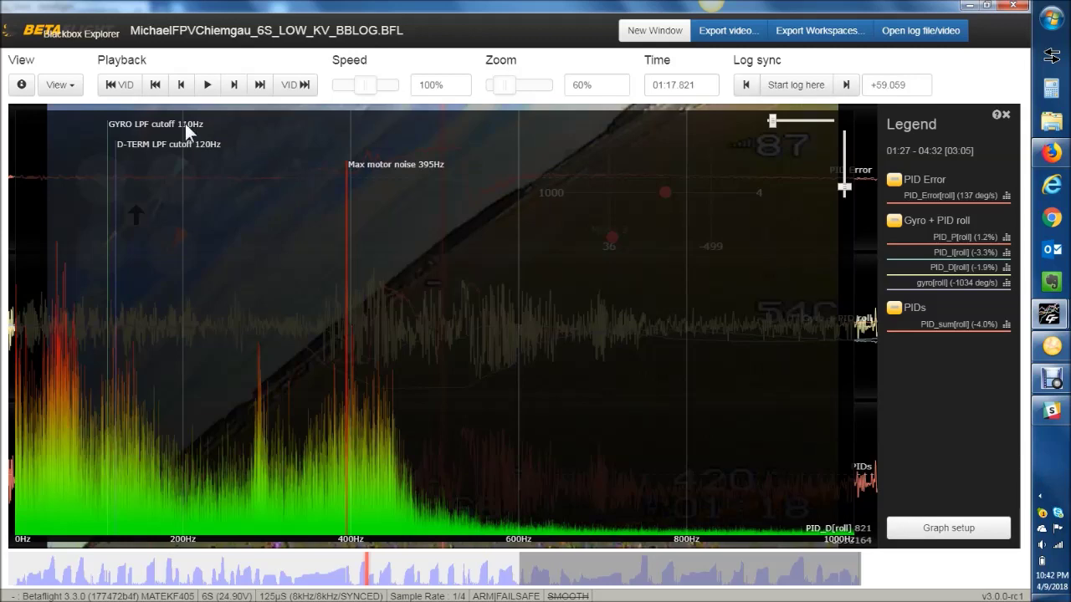
# - Hide the spectrum, show only Gyro + PID roll, and advance the log to 01:19.301
pyautogui.press('a')
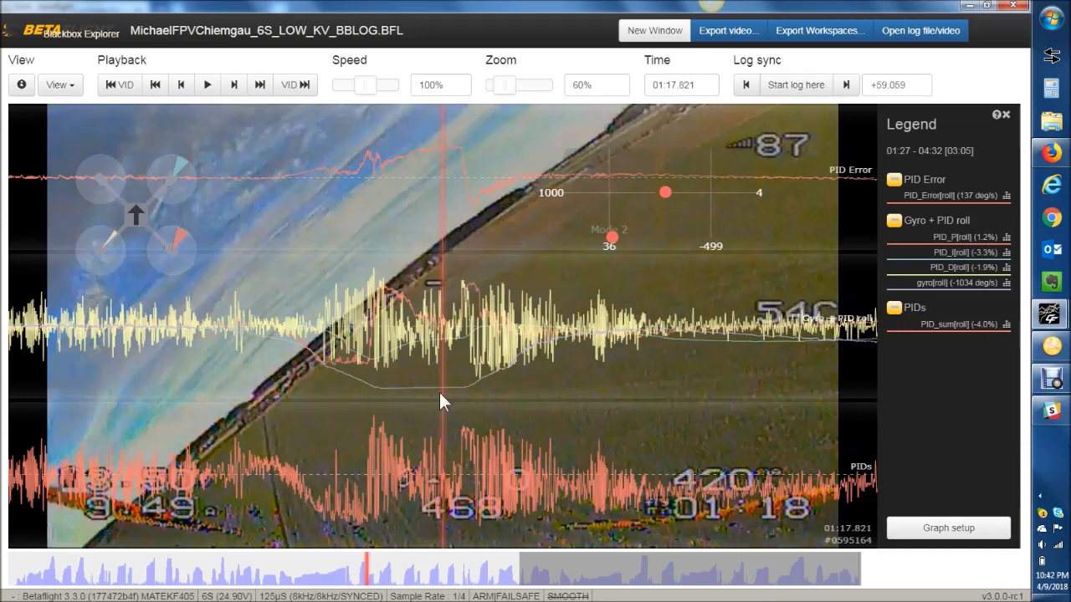
pyautogui.click(895, 228)
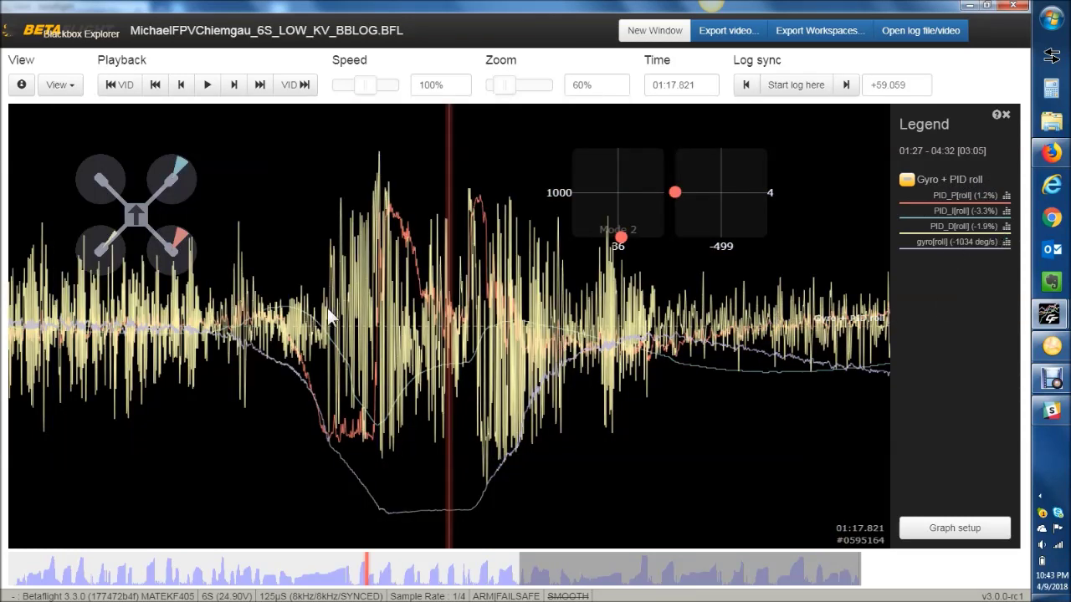
pyautogui.moveTo(721, 378); pyautogui.dragTo(536, 377)
pyautogui.moveTo(683, 385); pyautogui.dragTo(586, 382)
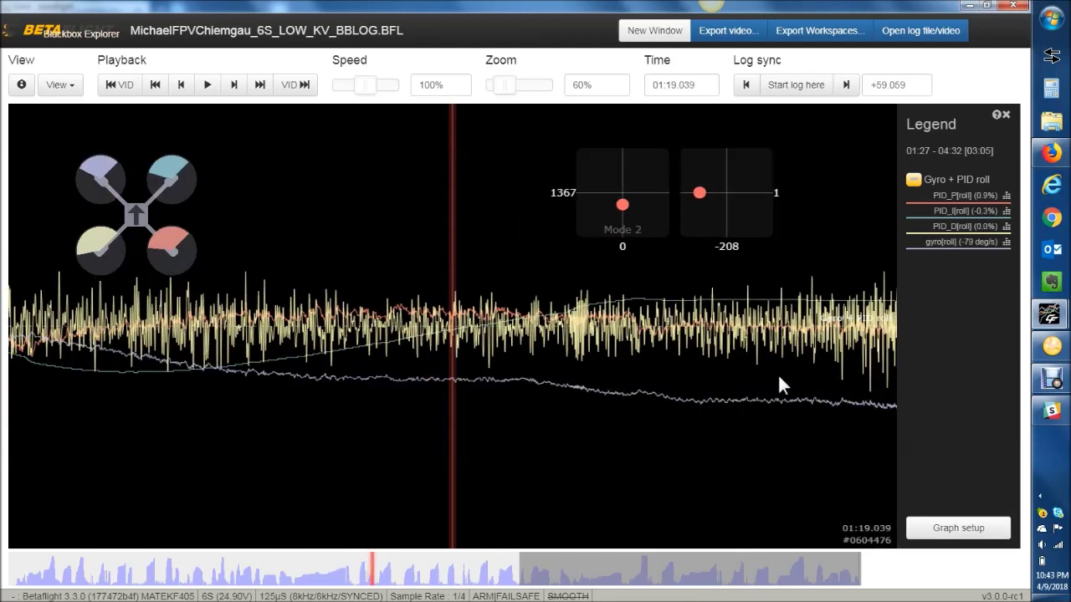
pyautogui.moveTo(677, 331); pyautogui.dragTo(597, 113)
# - Zoom the time axis to 600% on the roll oscillation and open the log header
pyautogui.moveTo(506, 87); pyautogui.dragTo(539, 87)
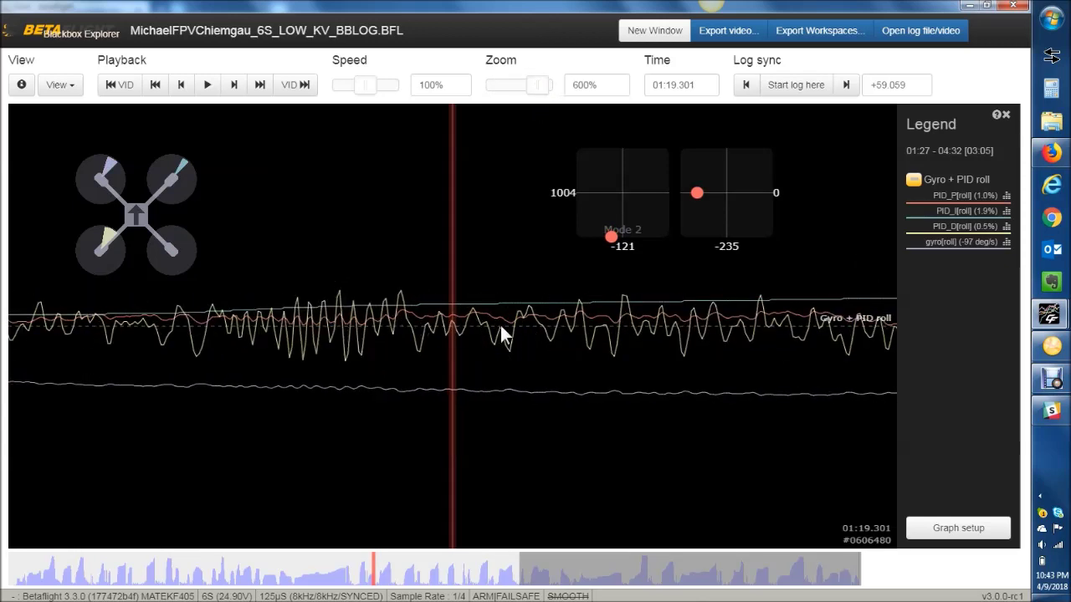
pyautogui.moveTo(644, 329); pyautogui.dragTo(538, 330)
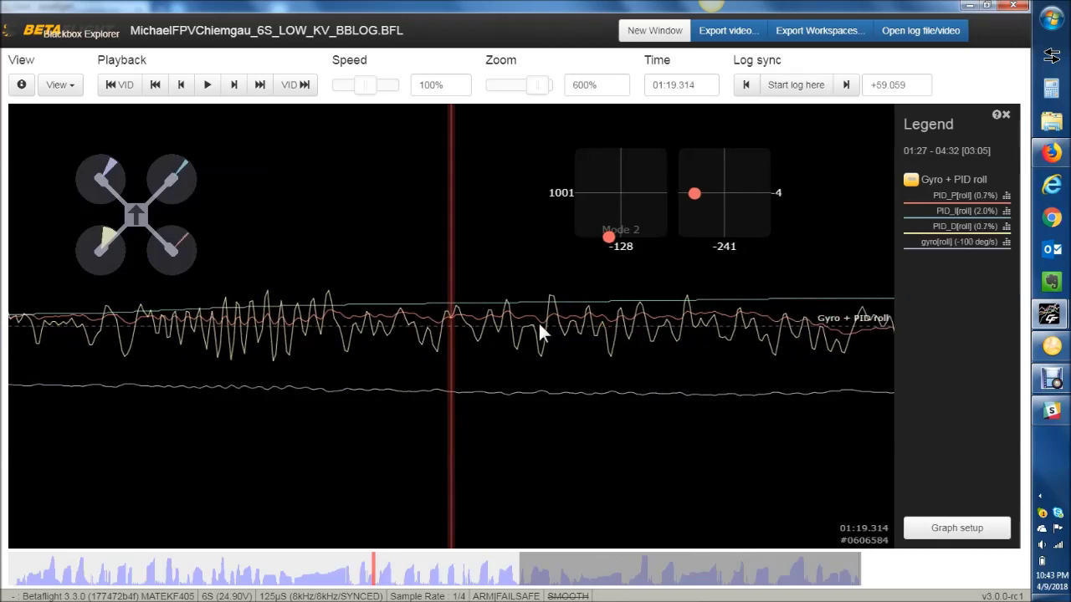
pyautogui.click(20, 92)
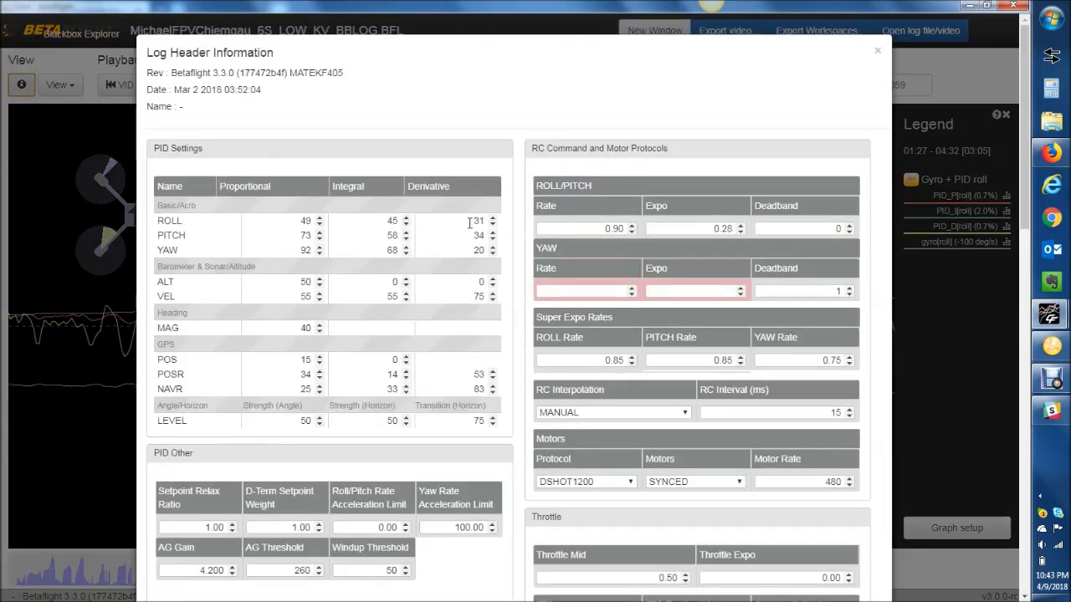
# - Check roll D 31, pitch D 34 and pitch P 73 in PID Settings, then close the header
pyautogui.click(473, 223)
pyautogui.click(470, 236)
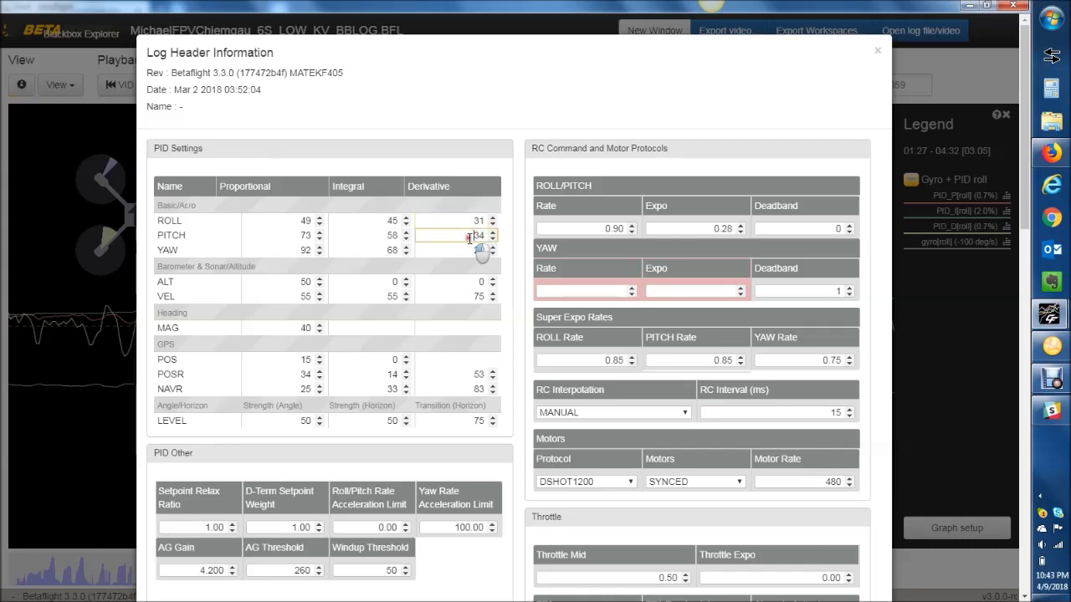
pyautogui.doubleClick(472, 221)
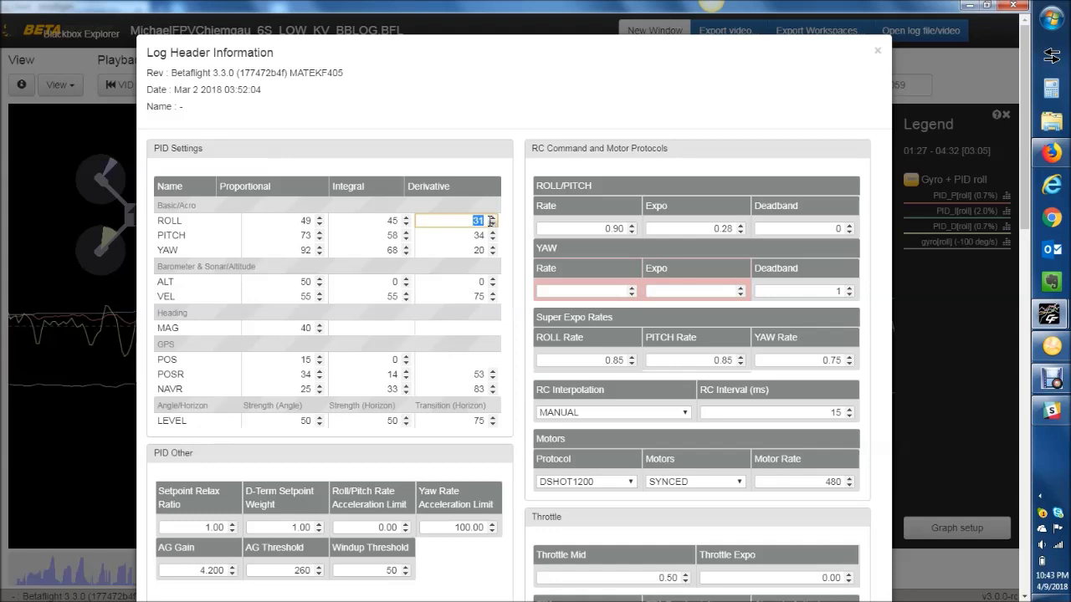
pyautogui.click(473, 221)
pyautogui.doubleClick(488, 234)
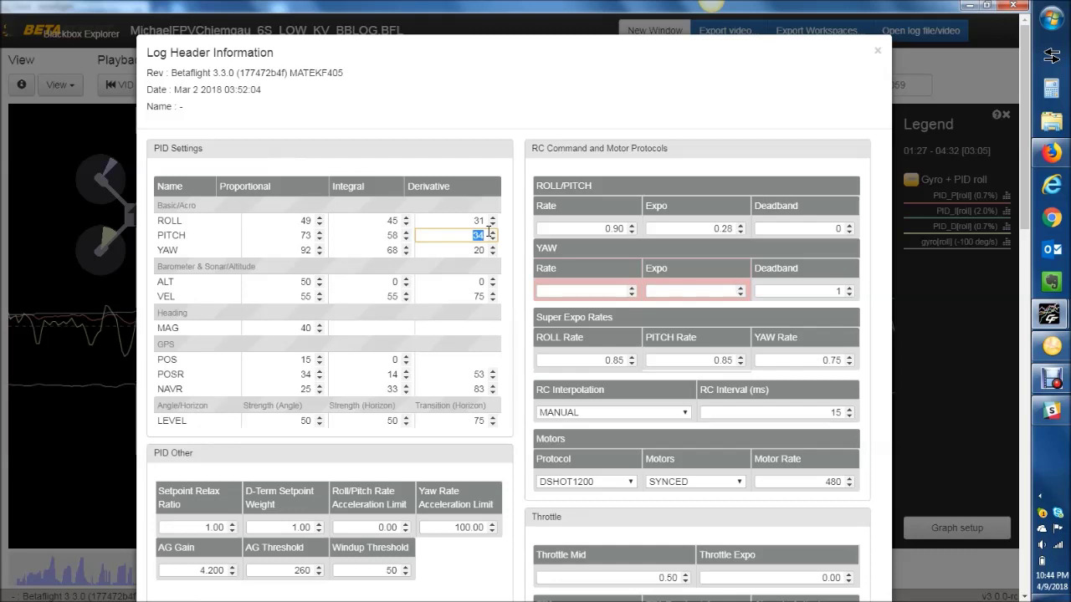
pyautogui.doubleClick(285, 237)
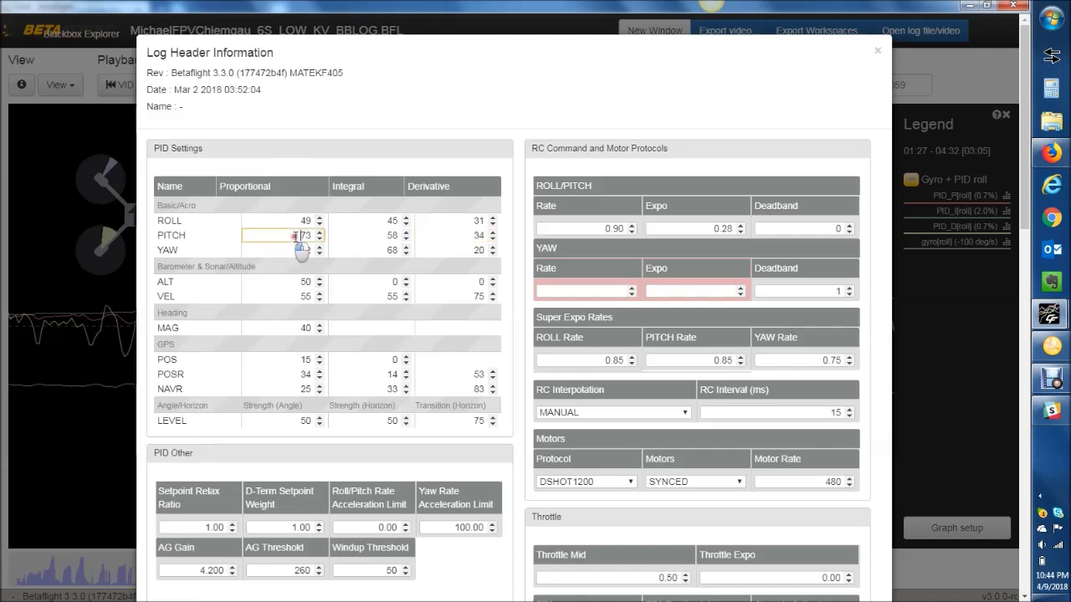
pyautogui.click(1043, 351)
pyautogui.click(920, 291)
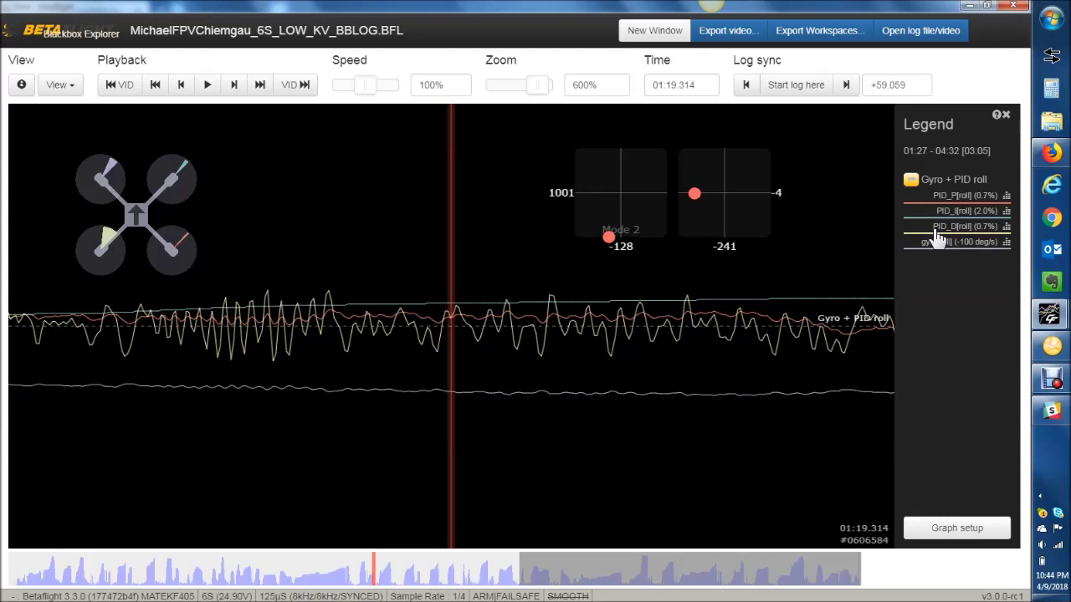
# - View pitch PIDs, scroll to 01:20.466, then switch to the Role/Pitch/Yaw/Pterm/Dterm graphs
pyautogui.press('2')
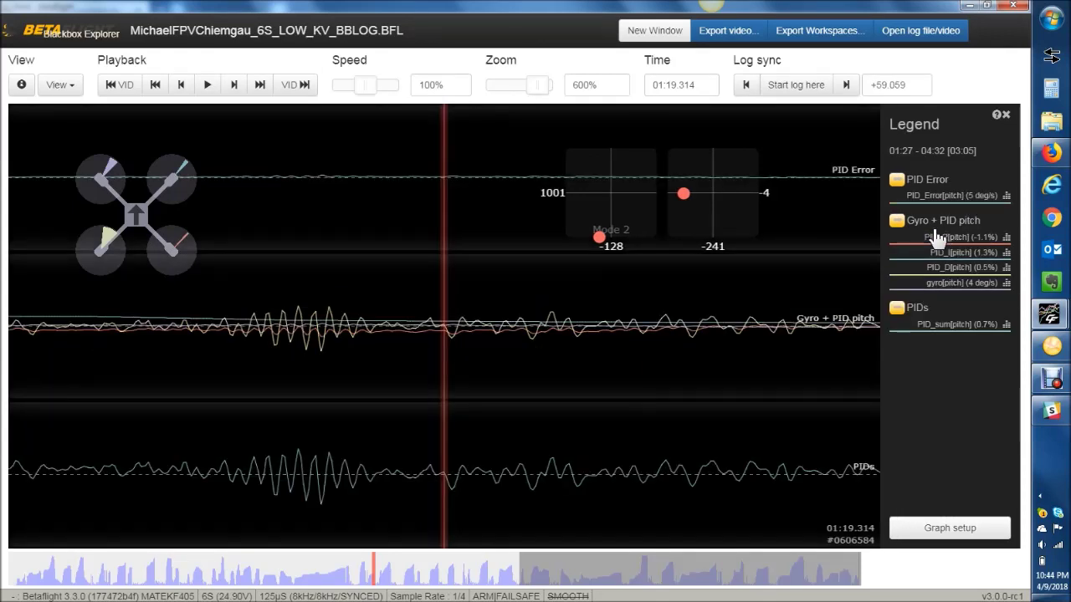
pyautogui.scroll(-5, 714, 338)
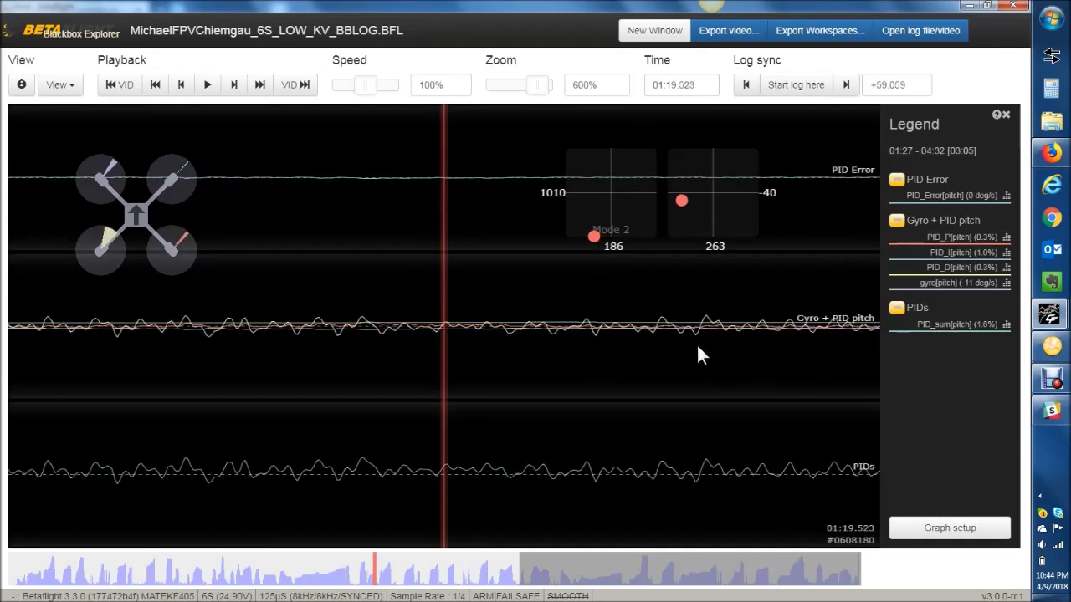
pyautogui.scroll(-8, 709, 331)
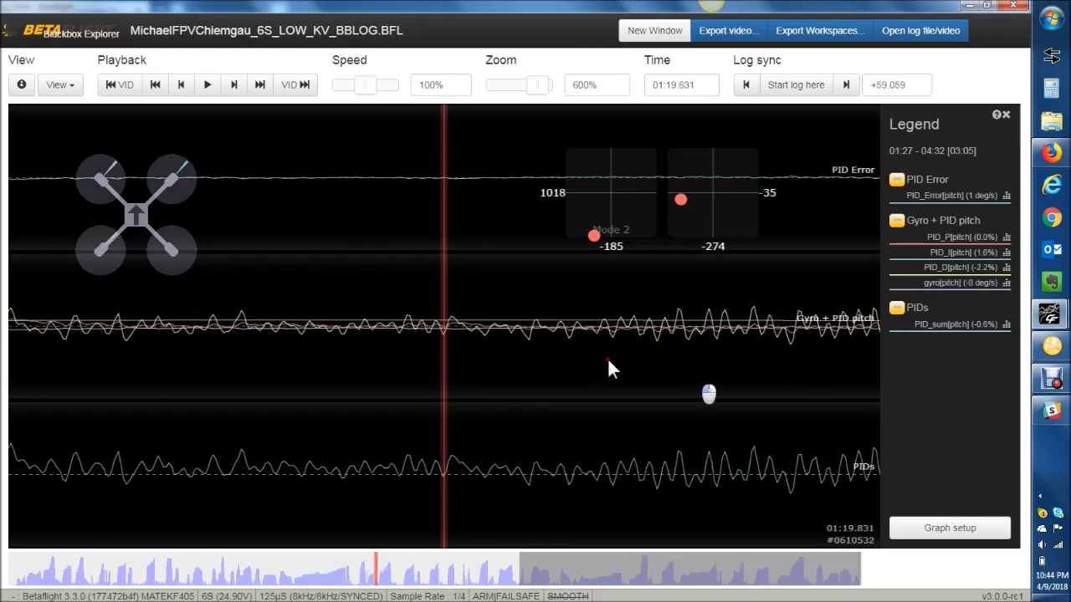
pyautogui.scroll(-4, 602, 376)
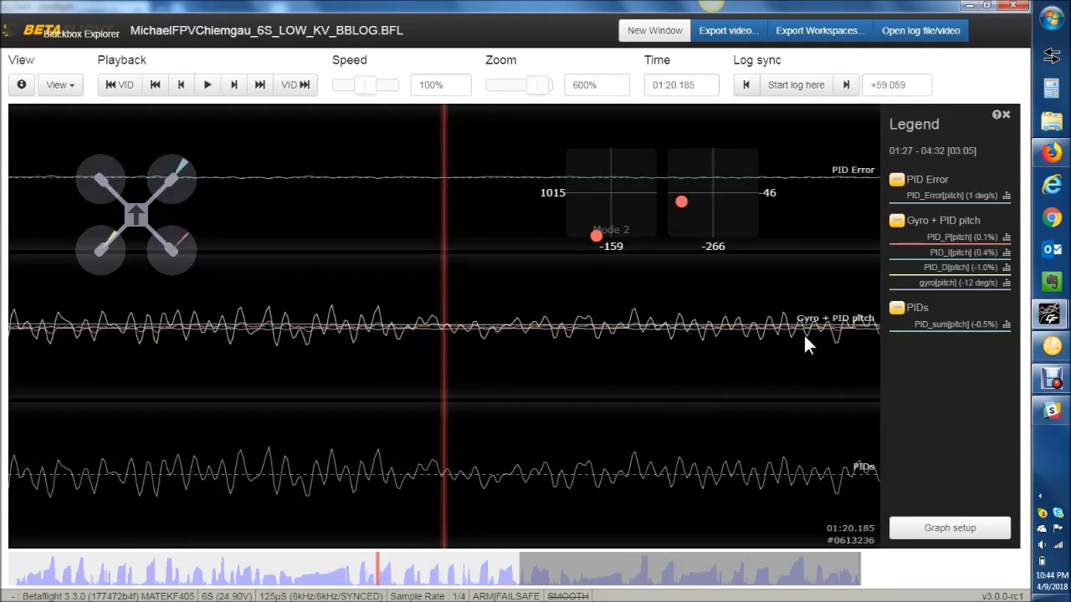
pyautogui.scroll(-4, 624, 347)
pyautogui.scroll(-1, 626, 349)
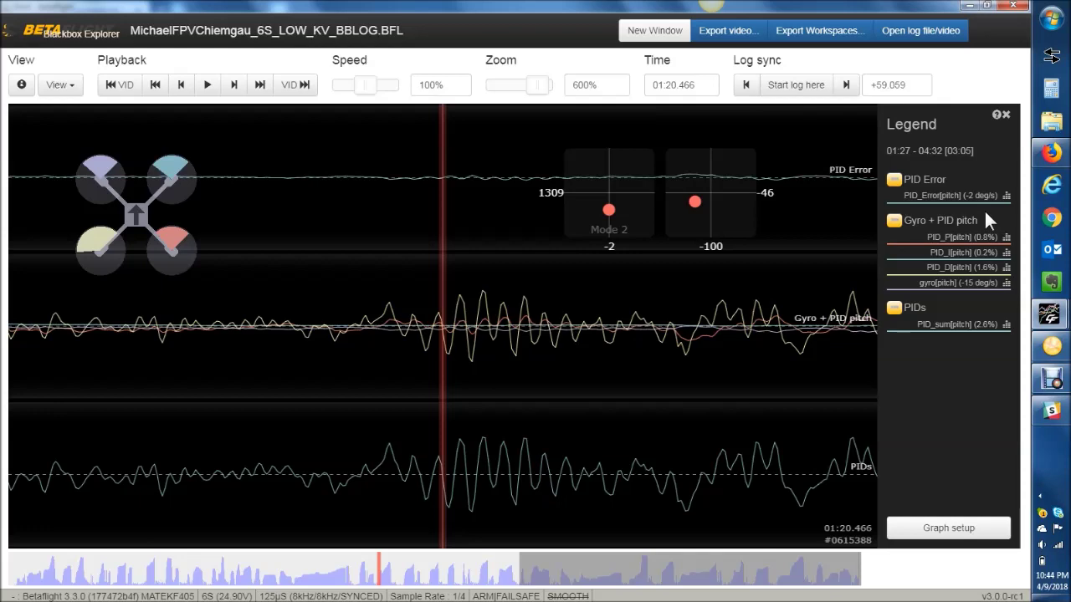
pyautogui.press('2')
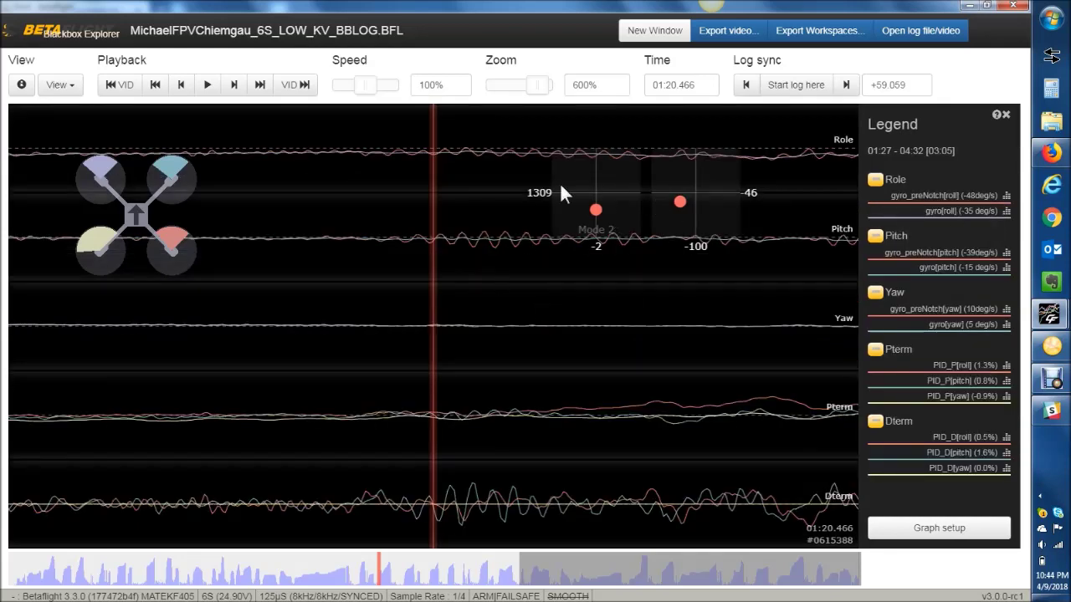
# - Zoom out to about 70% and show an enlarged gyro_preNotch[roll] spectrum peaking at 231Hz
pyautogui.click(527, 85)
pyautogui.moveTo(527, 85); pyautogui.dragTo(502, 94)
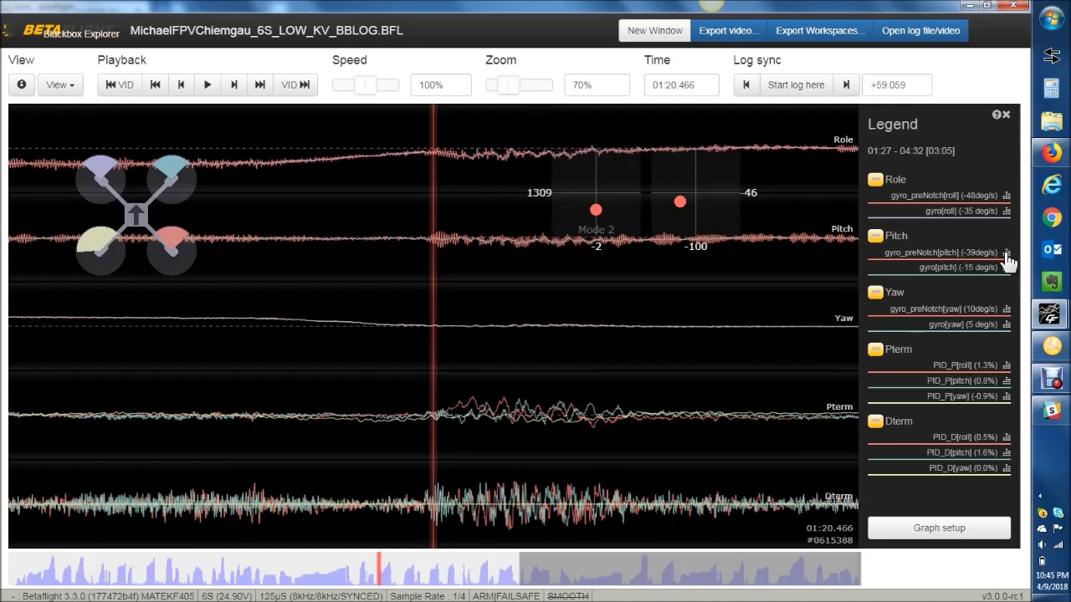
pyautogui.click(1008, 211)
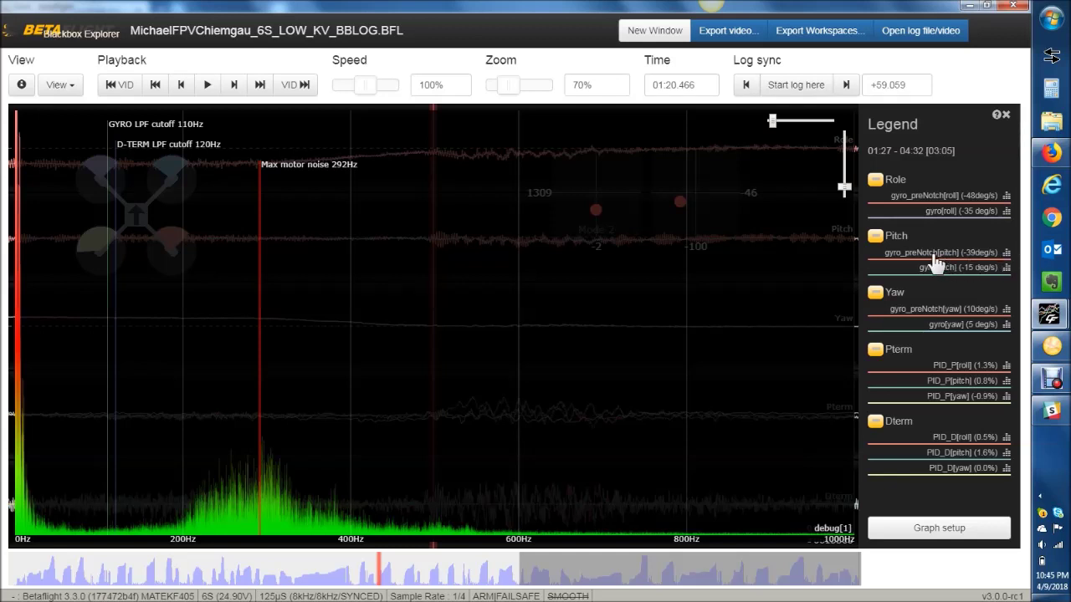
pyautogui.click(1007, 197)
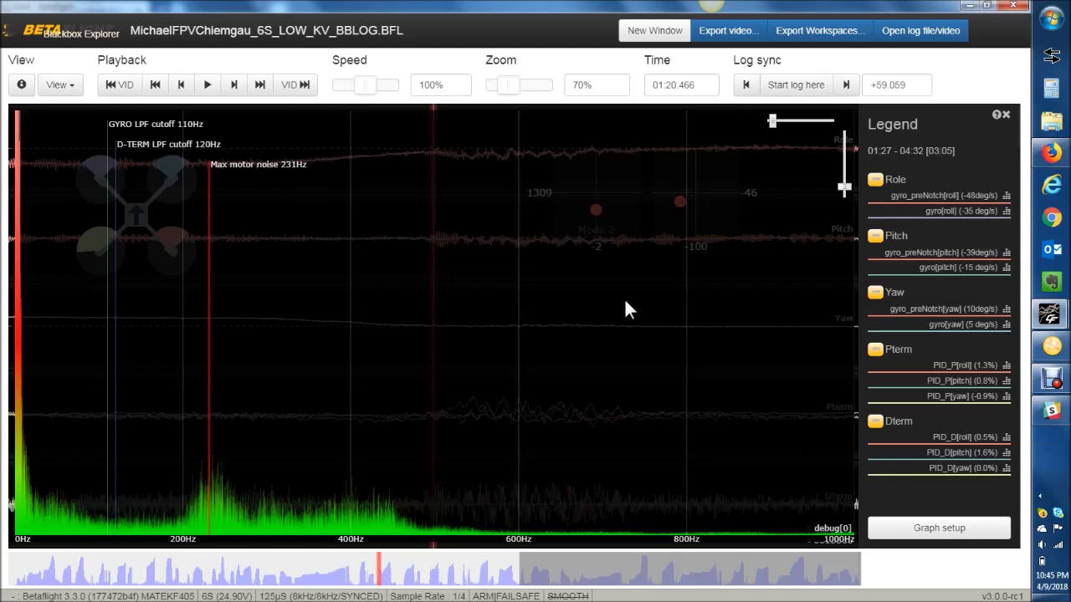
pyautogui.moveTo(844, 188); pyautogui.dragTo(846, 173)
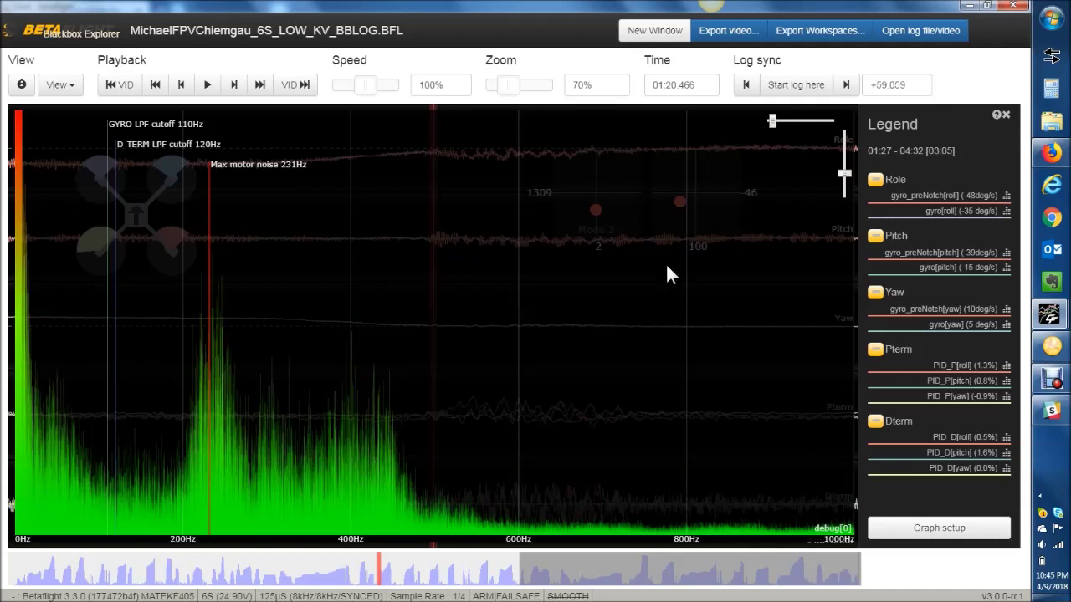
# - Compare the 90hz lowpass1 log's reduced-scale spectrum peaking at 284Hz, then return to the 6S log
pyautogui.moveTo(844, 172); pyautogui.dragTo(844, 183)
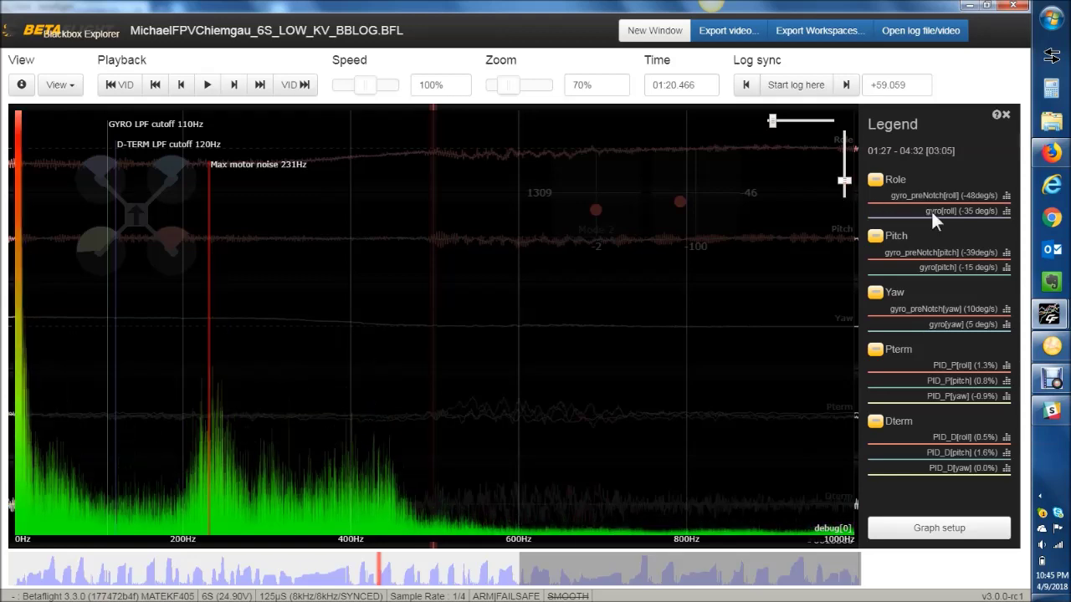
pyautogui.moveTo(1049, 313)
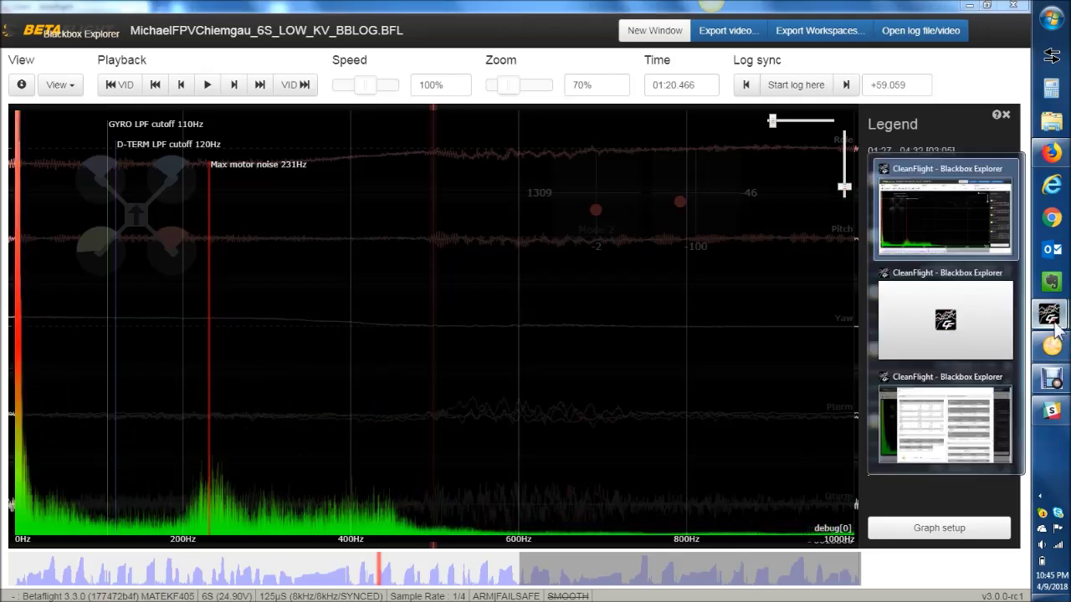
pyautogui.click(992, 383)
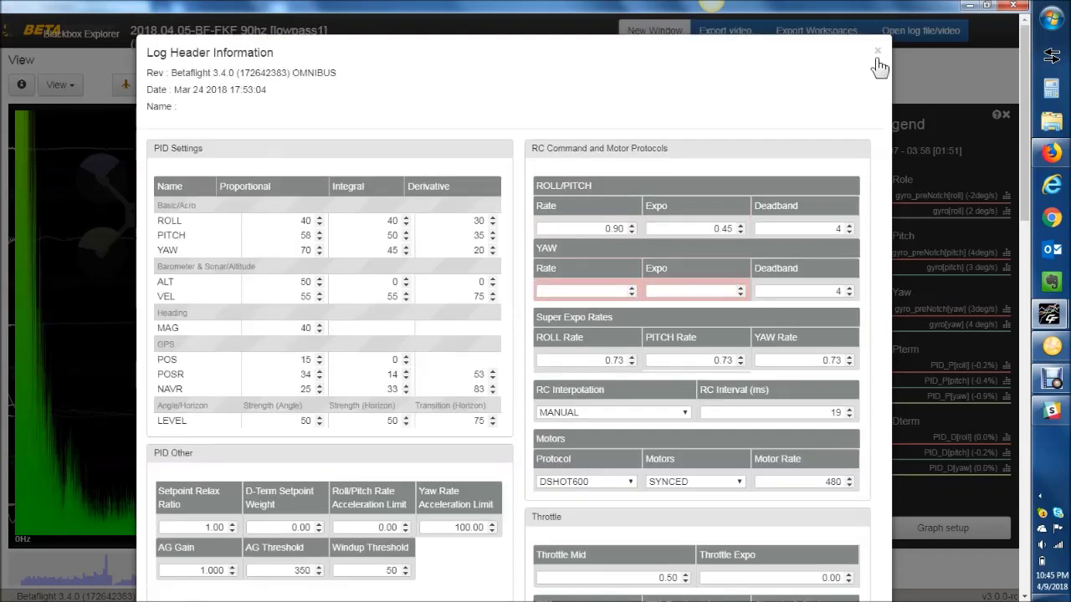
pyautogui.click(877, 57)
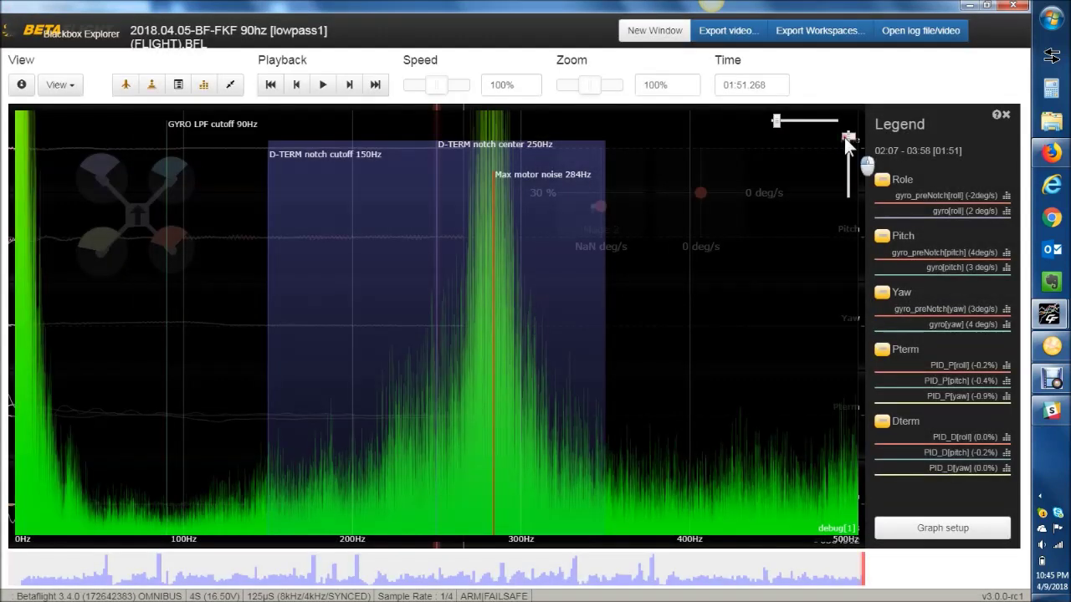
pyautogui.moveTo(846, 137); pyautogui.dragTo(845, 175)
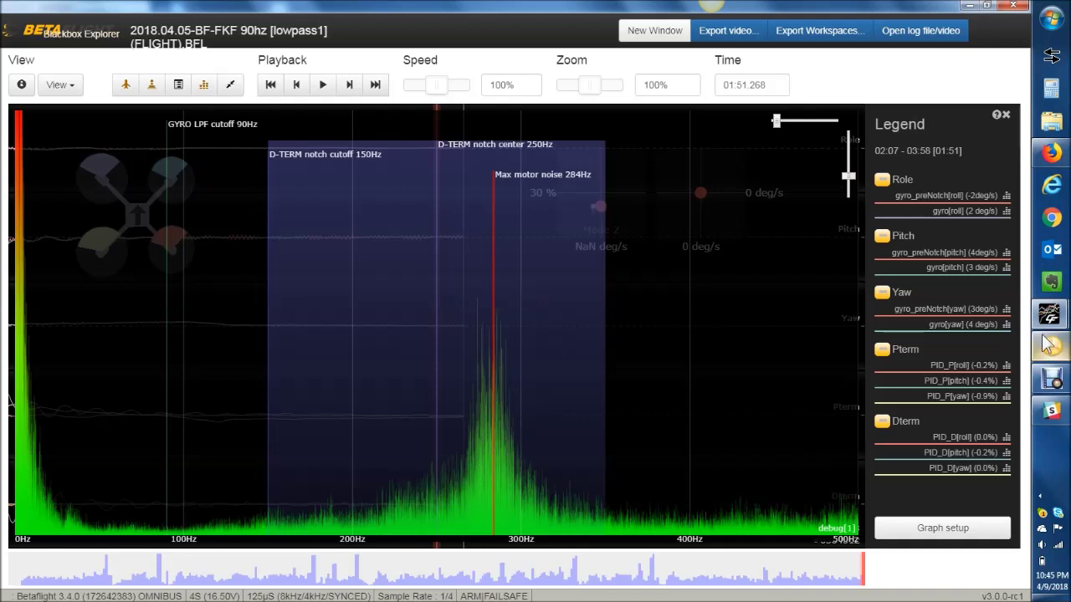
pyautogui.moveTo(1051, 326)
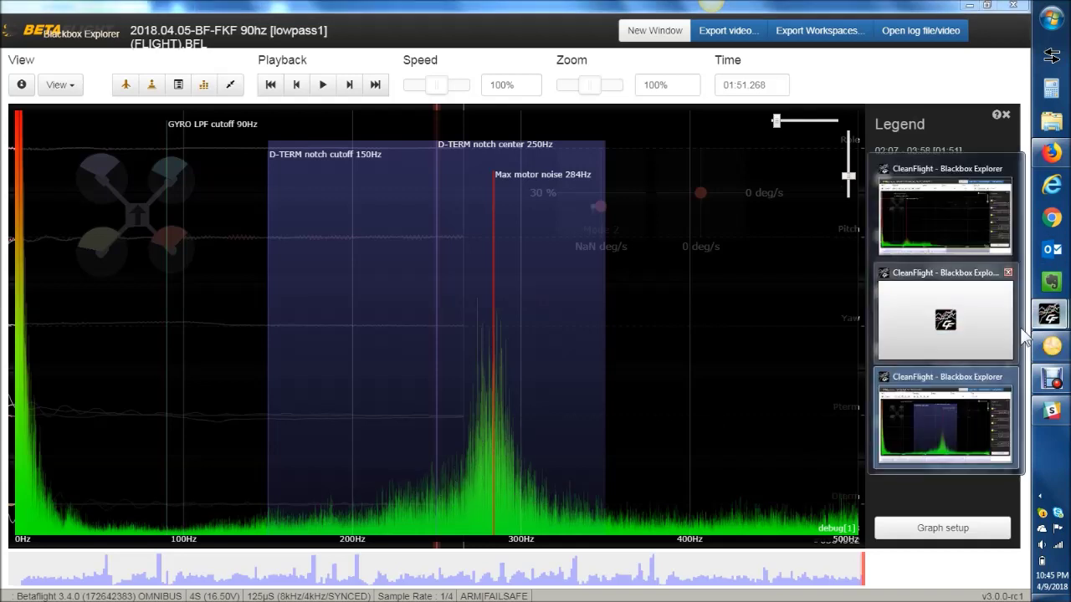
pyautogui.click(946, 244)
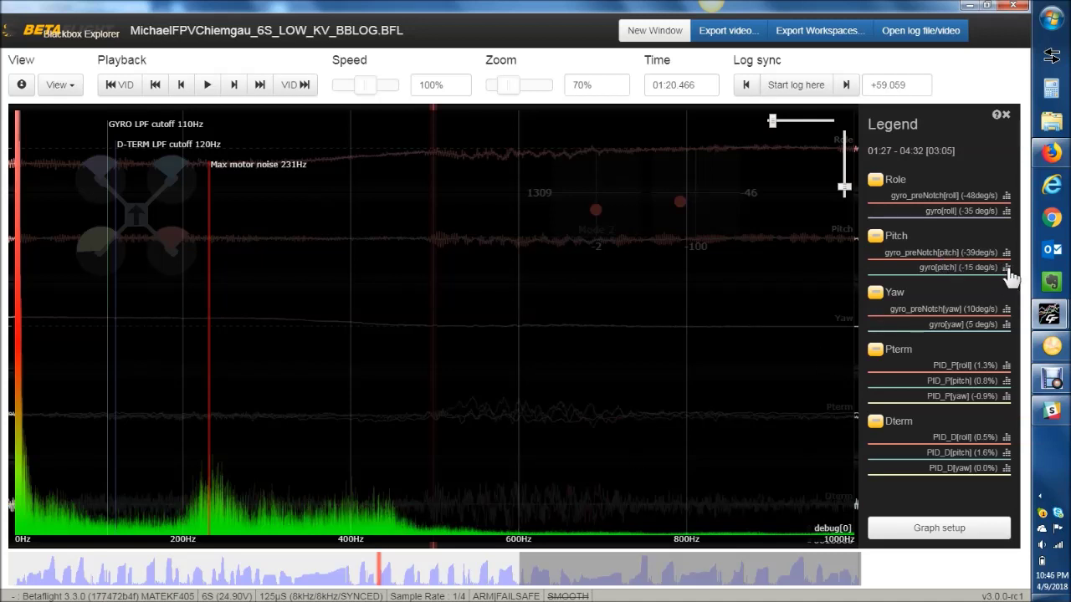
# - Try the roll and pitch gyro spectra, settling on gyro[pitch] with boosted amplitude
pyautogui.click(1009, 216)
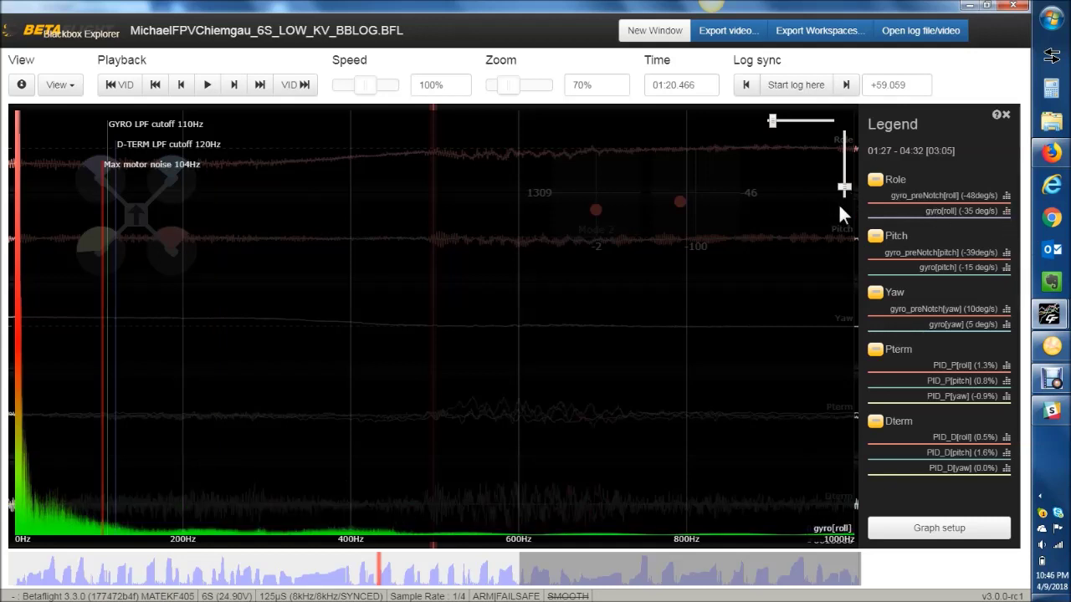
pyautogui.scroll(2, 845, 164)
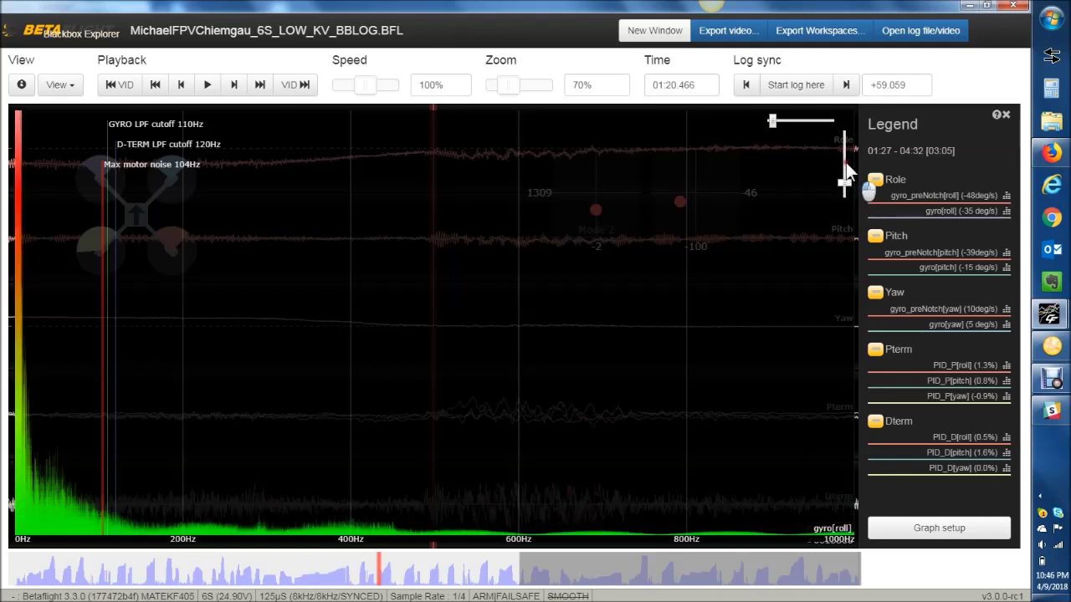
pyautogui.scroll(2, 846, 162)
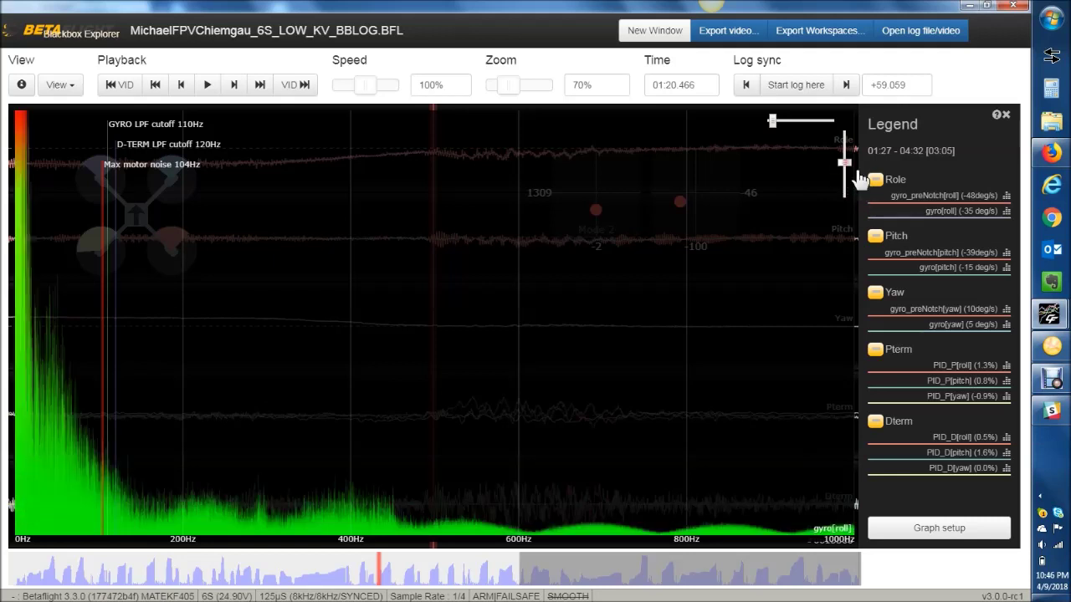
pyautogui.click(1009, 262)
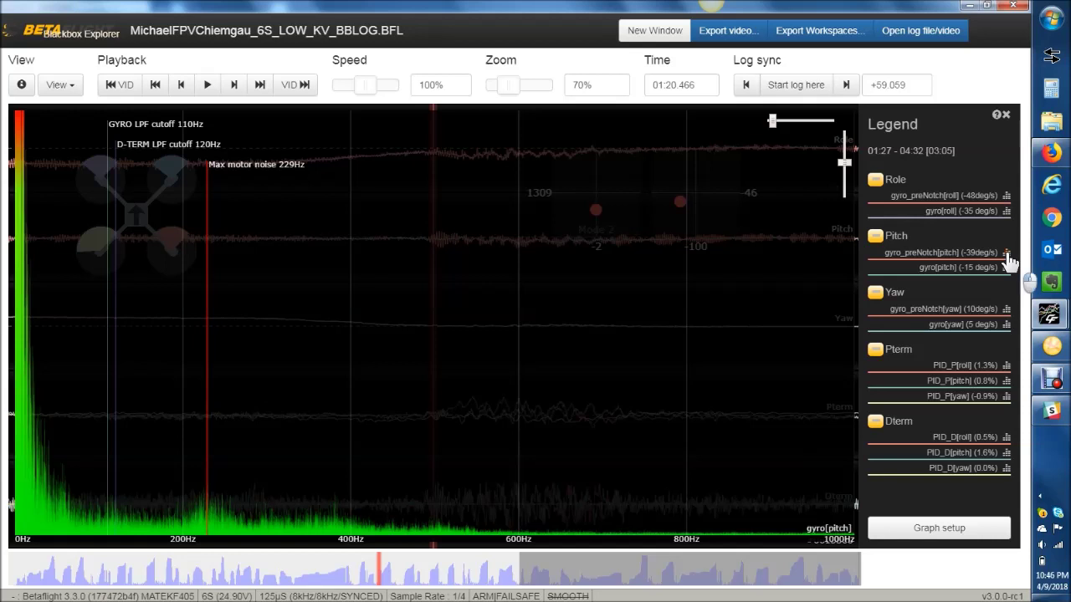
pyautogui.click(1008, 258)
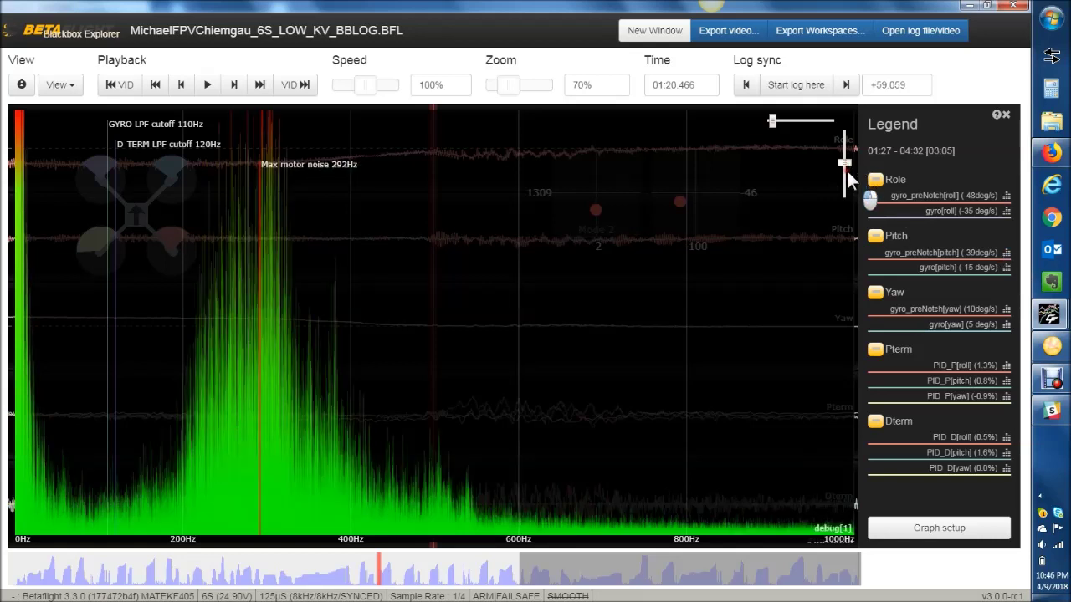
pyautogui.moveTo(847, 163); pyautogui.dragTo(846, 177)
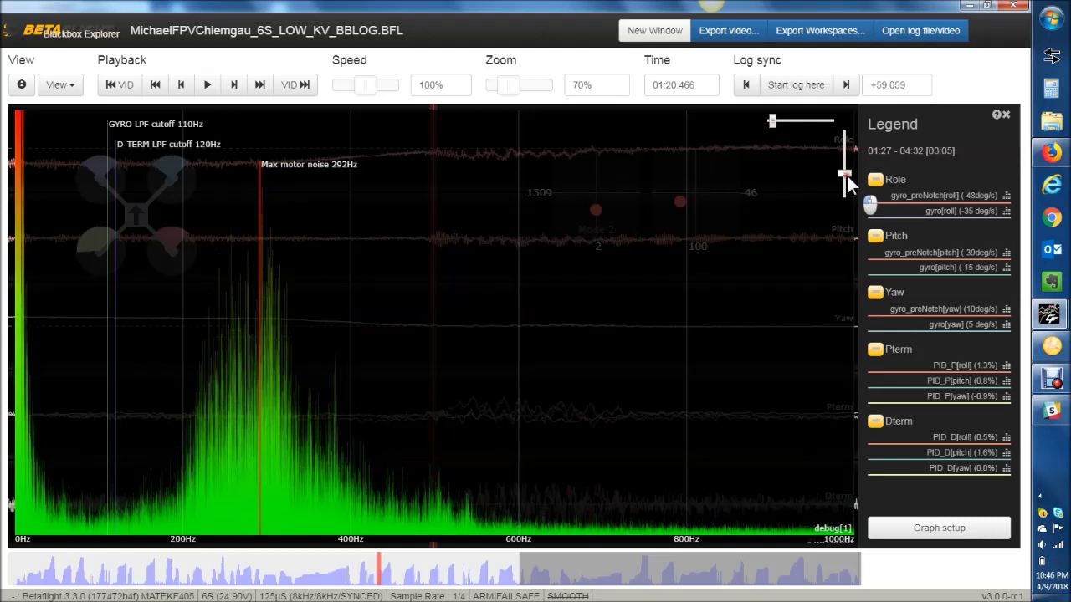
pyautogui.click(1007, 270)
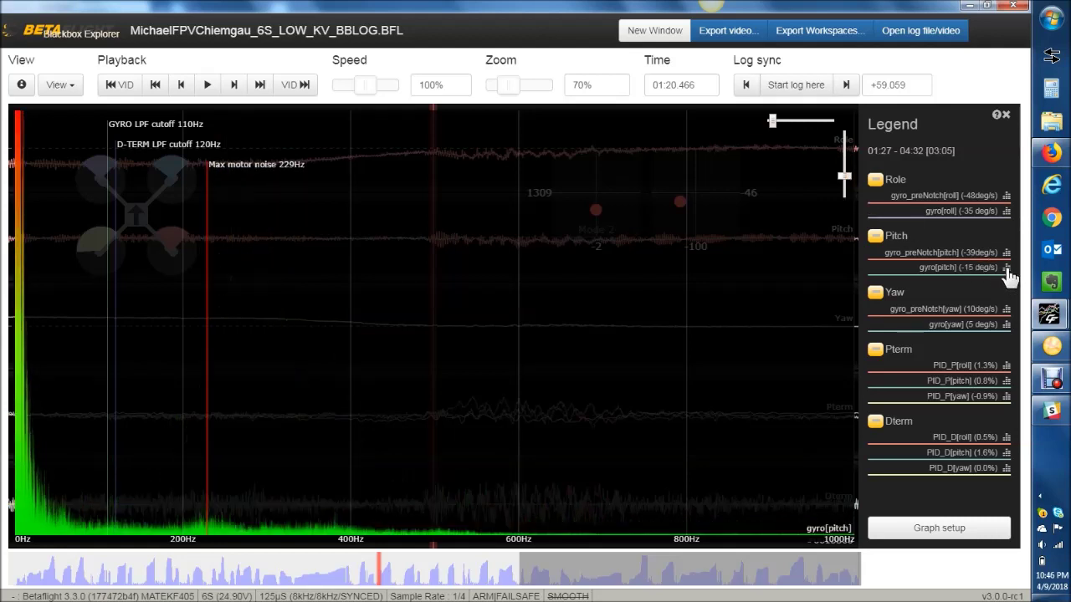
pyautogui.moveTo(844, 172); pyautogui.dragTo(846, 146)
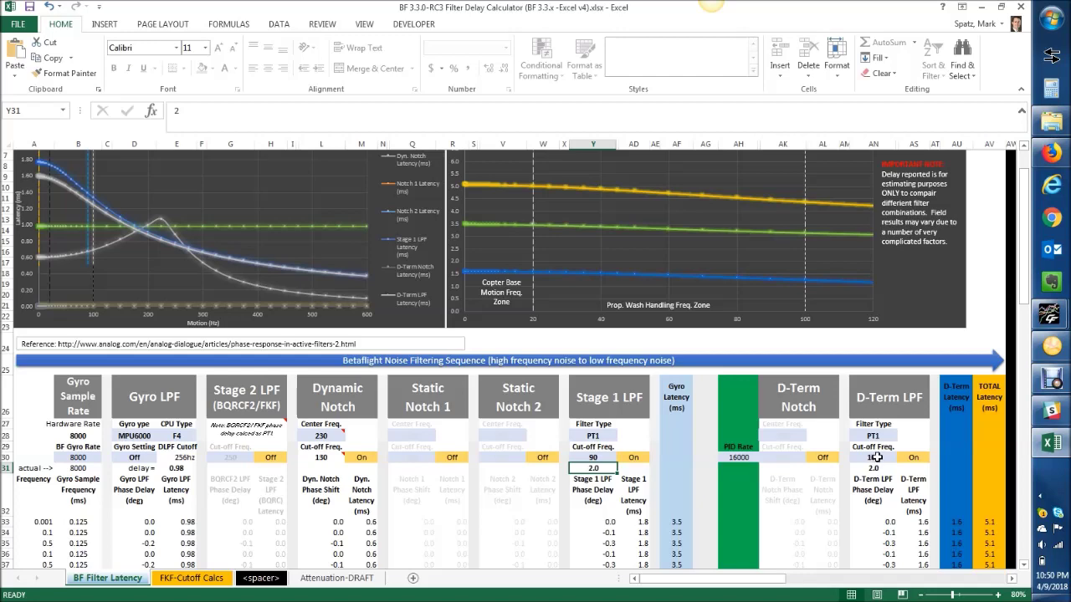
# - Review the total latency formula, then set Stage 1 LPF to 110 and D-Term LPF to 120
pyautogui.click(989, 522)
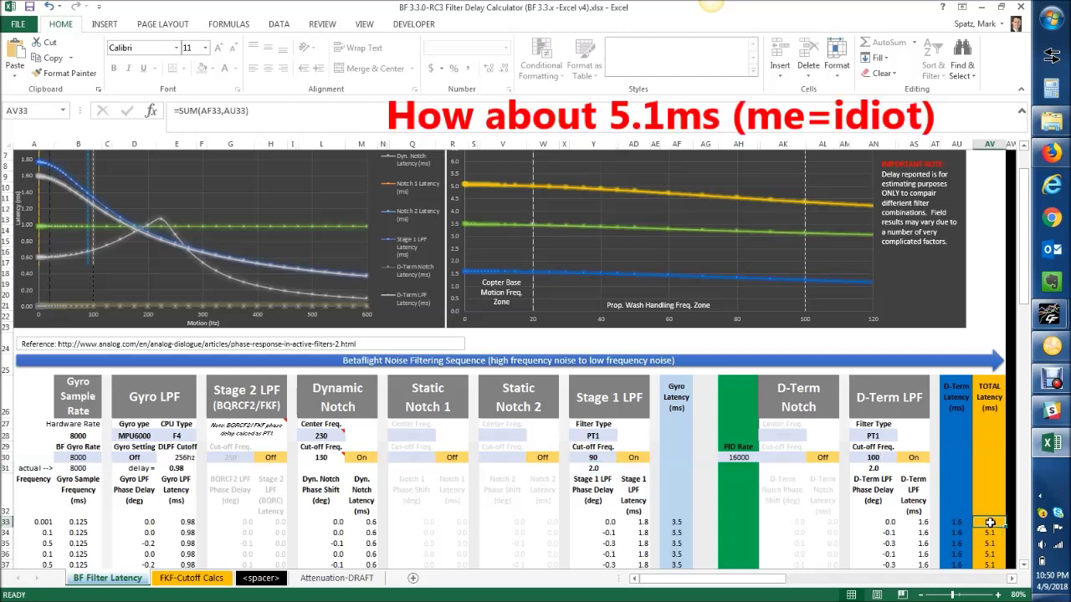
pyautogui.scroll(-3, 989, 522)
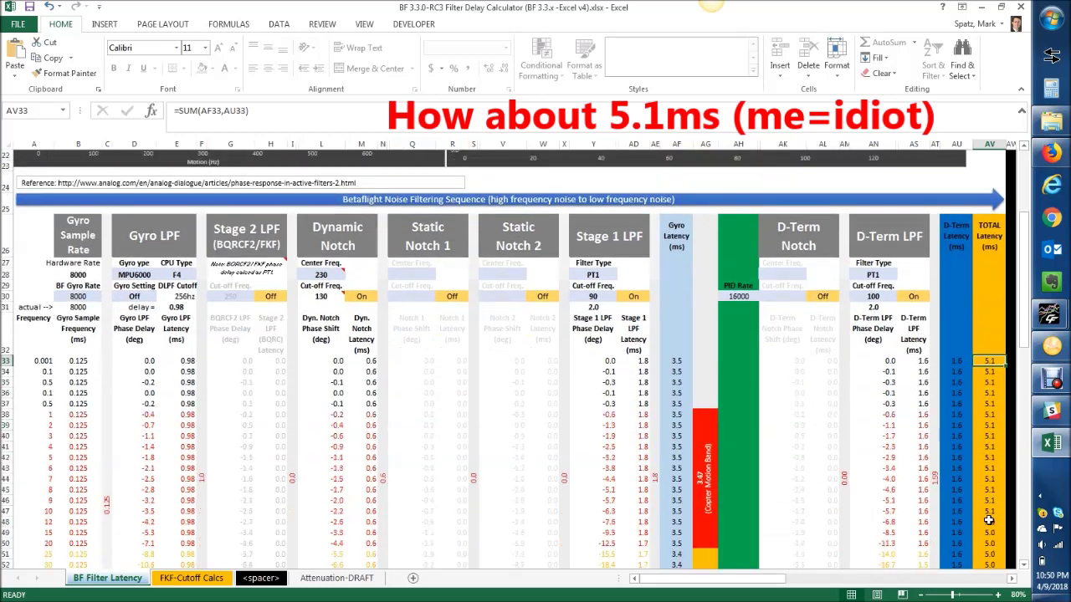
pyautogui.scroll(3, 987, 521)
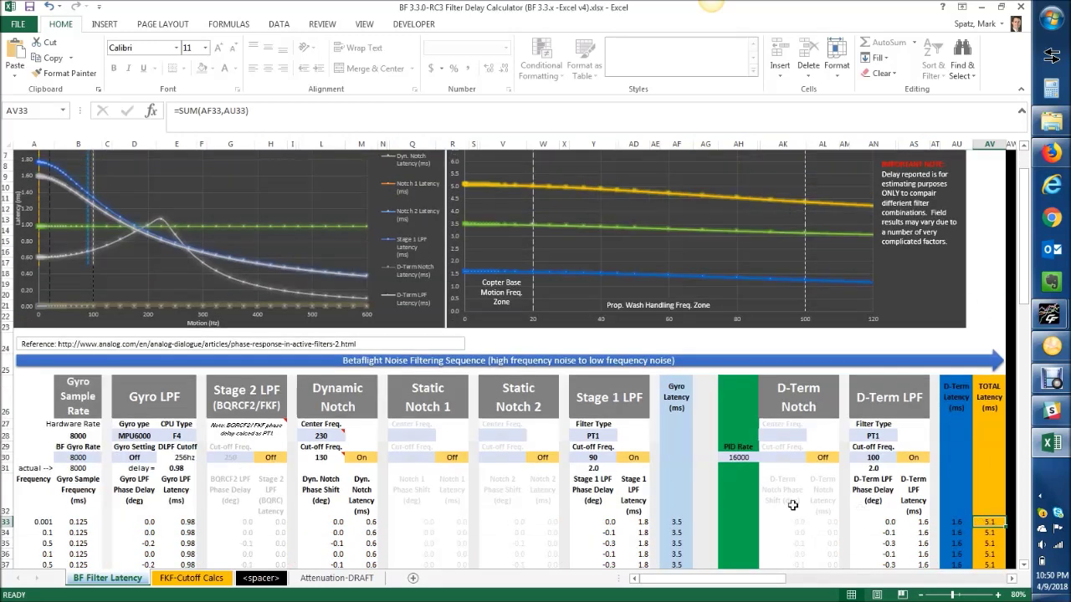
pyautogui.click(605, 458)
pyautogui.write('110')
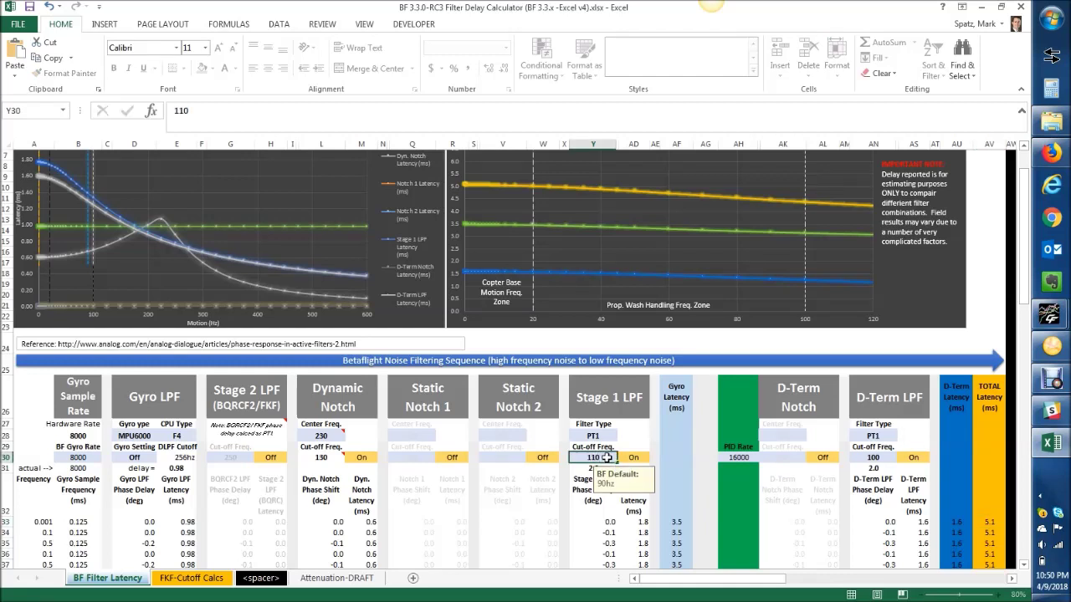
pyautogui.press('Return')
pyautogui.click(870, 458)
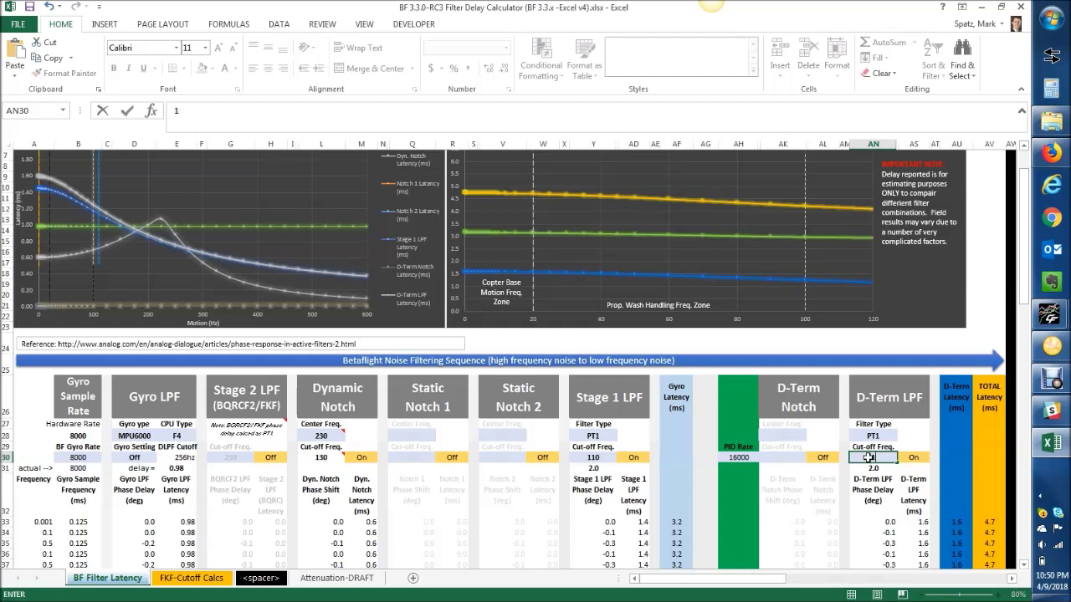
pyautogui.write('120')
pyautogui.press('Return')
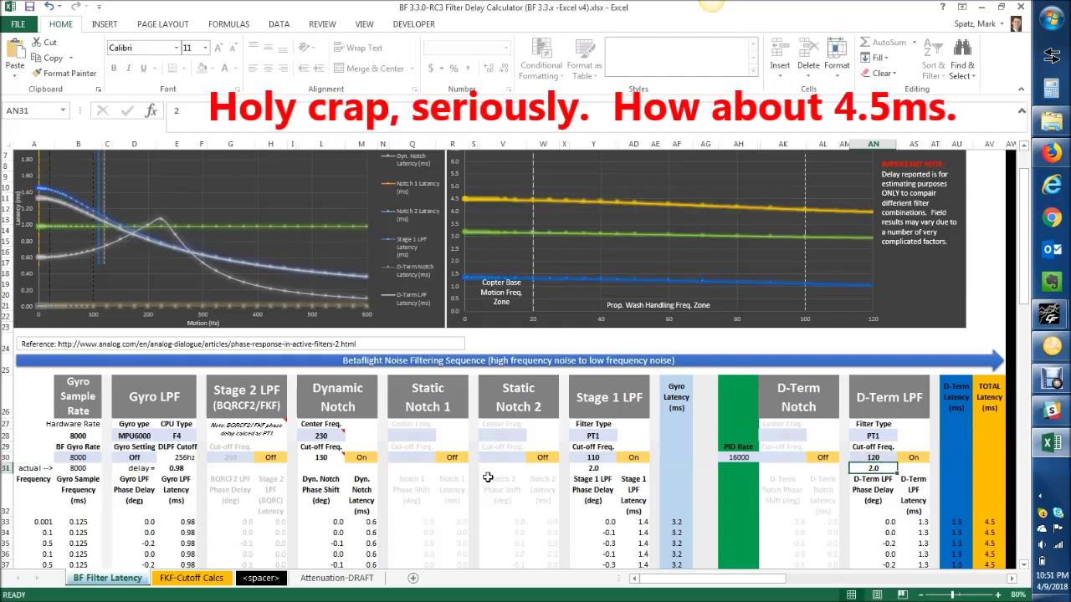
# - Turn Stage 2 LPF On in cell H30
pyautogui.click(272, 460)
pyautogui.click(292, 458)
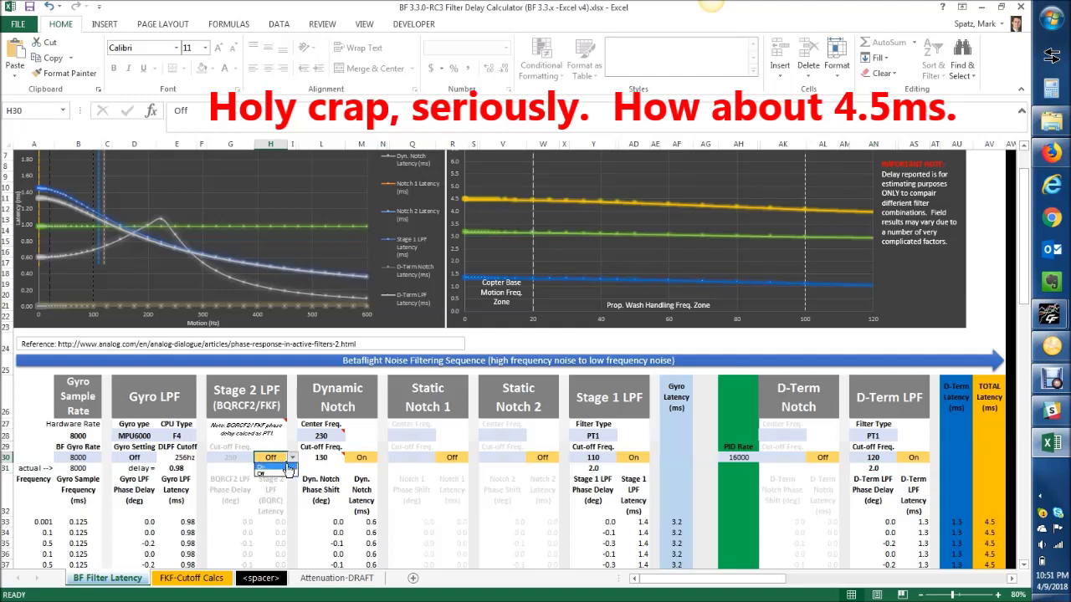
pyautogui.click(285, 470)
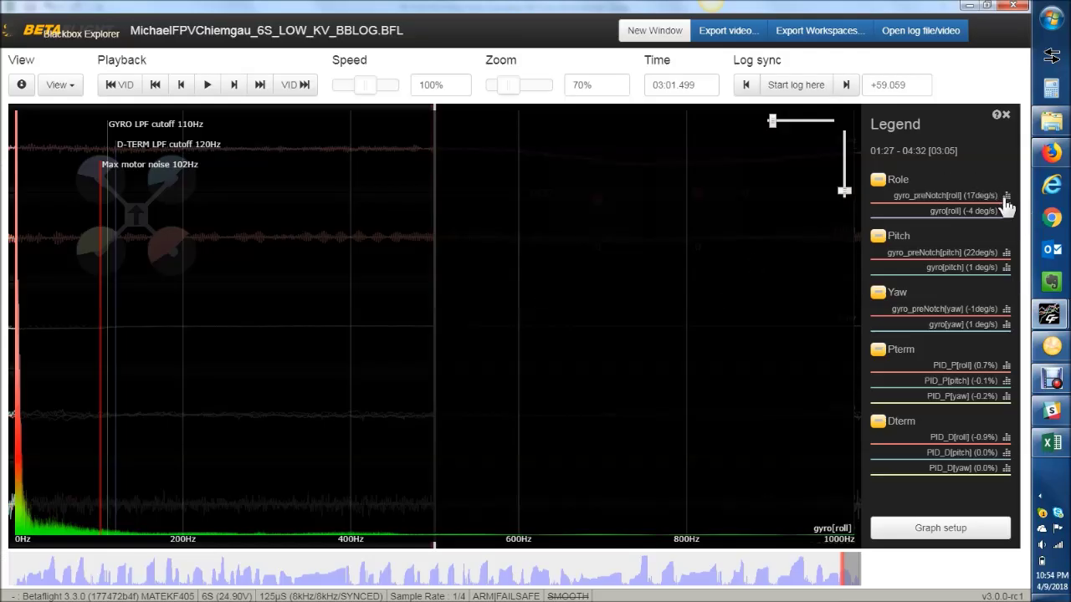
# - View gyro_preNotch[roll], gyro[roll], PID_P[roll] and PID_D[roll] spectra, ending on the 398Hz peak
pyautogui.click(1007, 201)
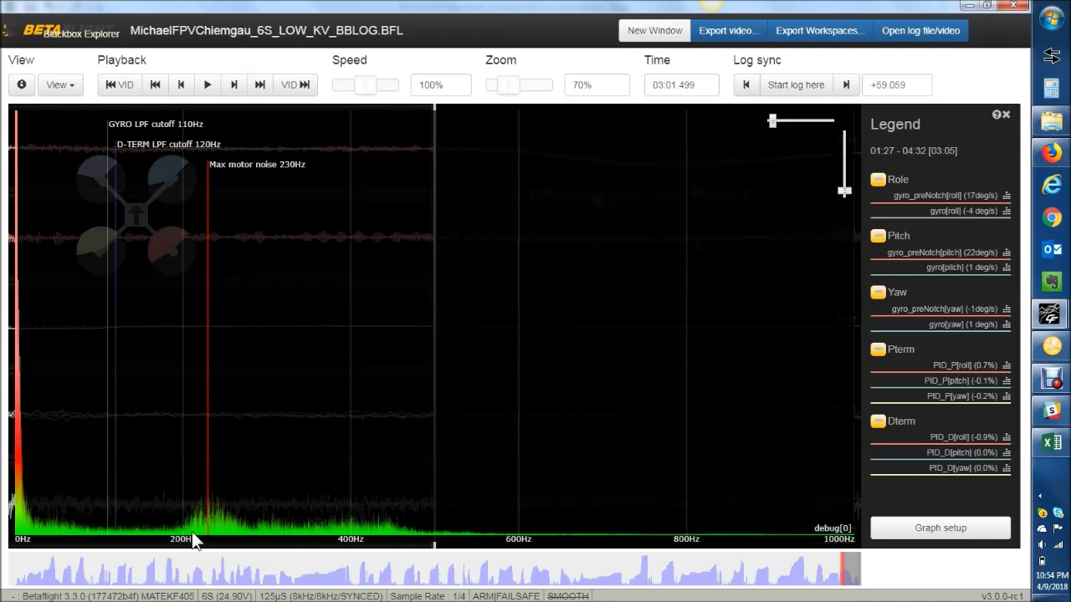
pyautogui.click(845, 191)
pyautogui.moveTo(844, 191); pyautogui.dragTo(843, 185)
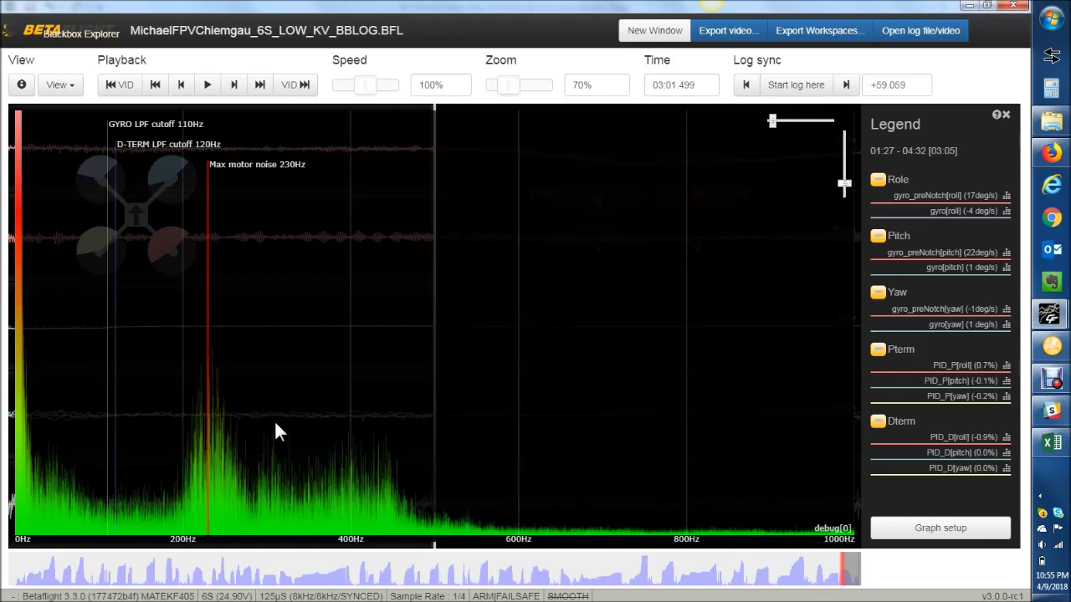
pyautogui.click(1008, 212)
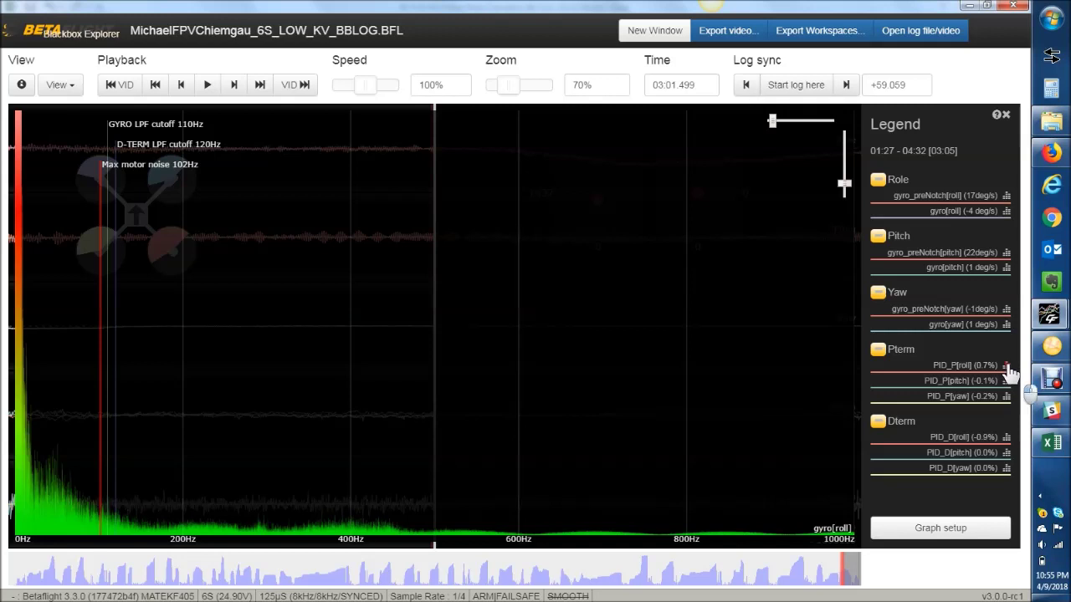
pyautogui.click(984, 368)
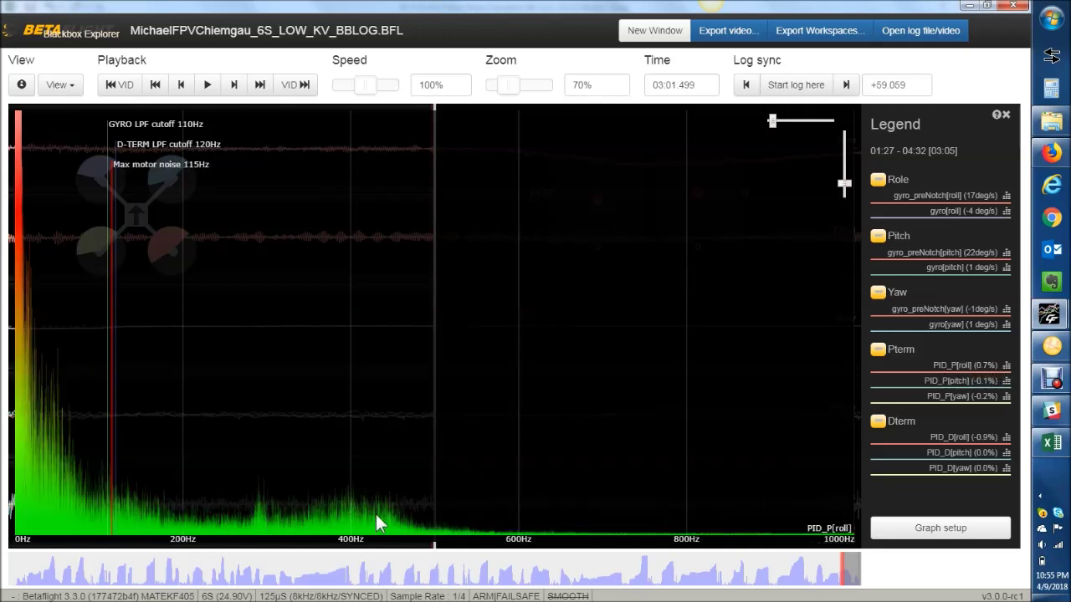
pyautogui.click(1006, 437)
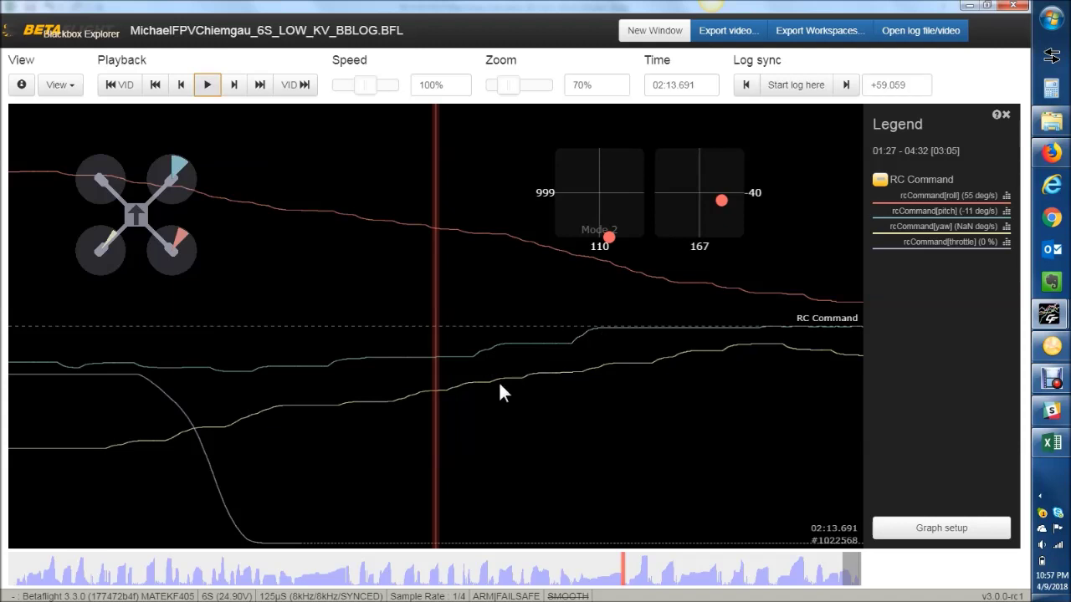
# - Scroll up and back down through the RC traces to review them
pyautogui.scroll(2, 379, 410)
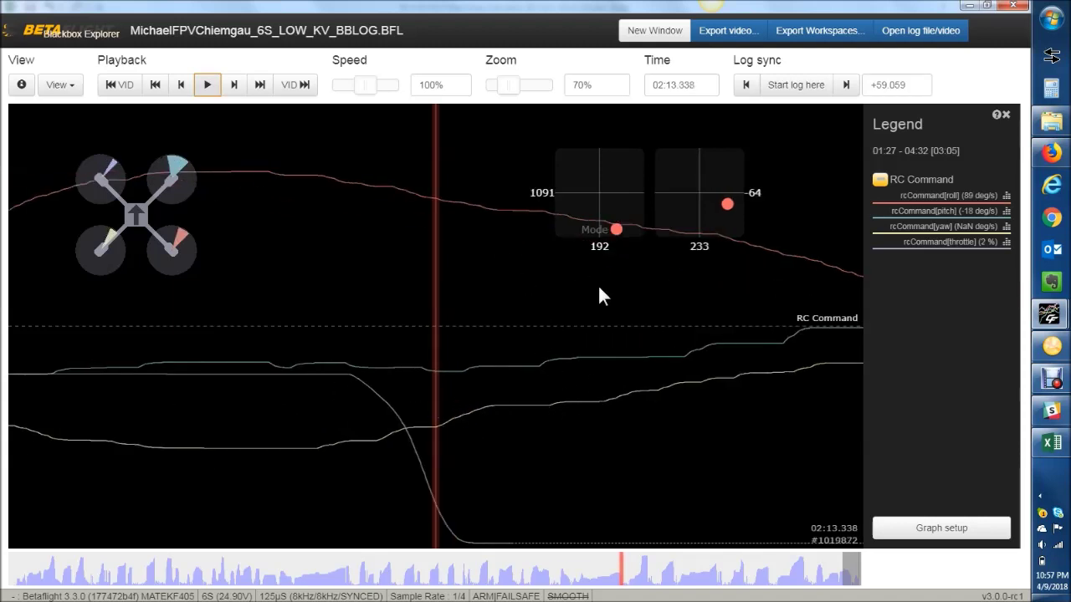
pyautogui.scroll(-3, 542, 335)
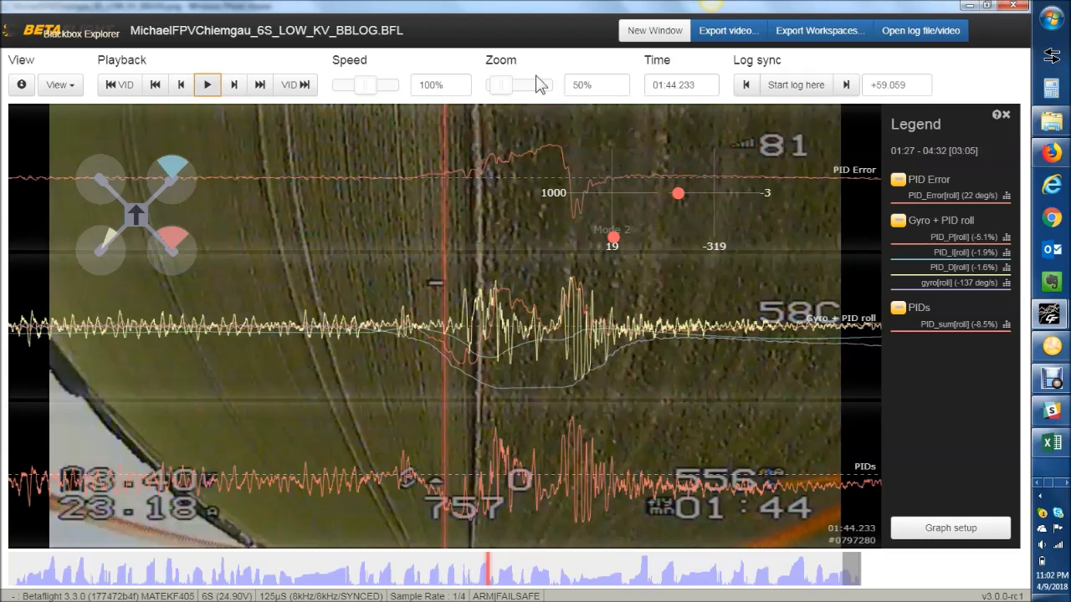
# - Stretch the roll PID traces to 220% zoom, seek to about 01:44.4, and disable trace smoothing
pyautogui.moveTo(500, 84); pyautogui.dragTo(527, 90)
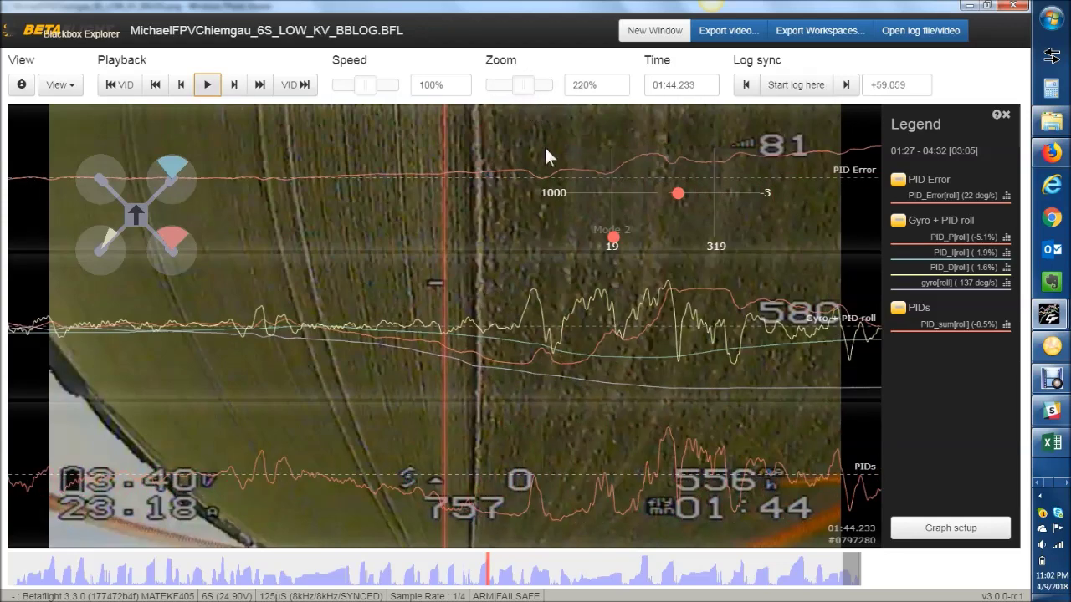
pyautogui.moveTo(648, 326); pyautogui.dragTo(459, 334)
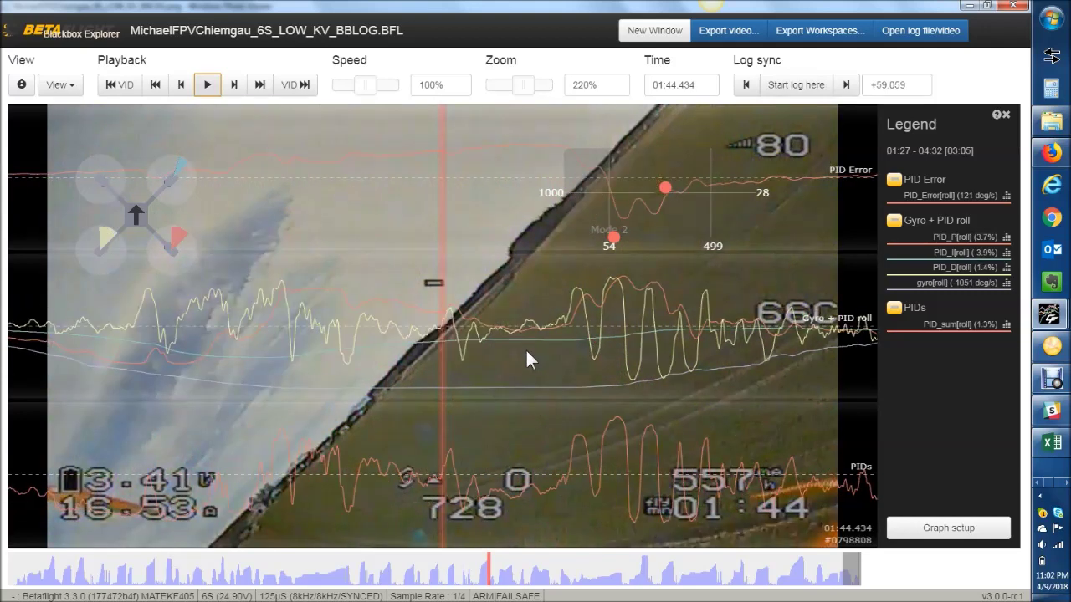
pyautogui.press('s')
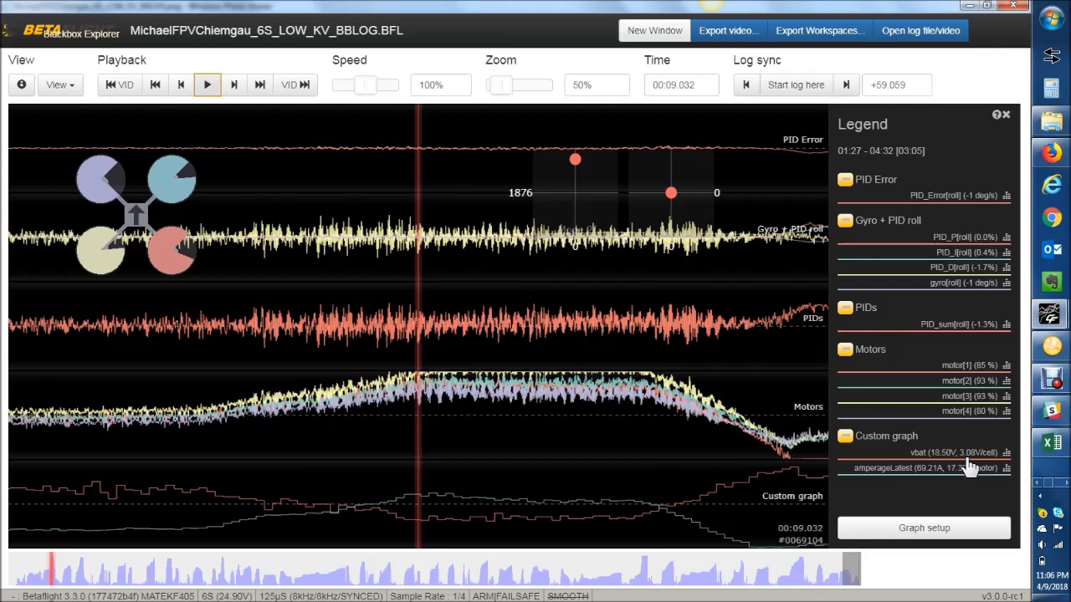
# - Scroll the graphs forward to about 00:09.066, where vbat reads 18.90V
pyautogui.scroll(-1, 727, 492)
pyautogui.scroll(-2, 722, 486)
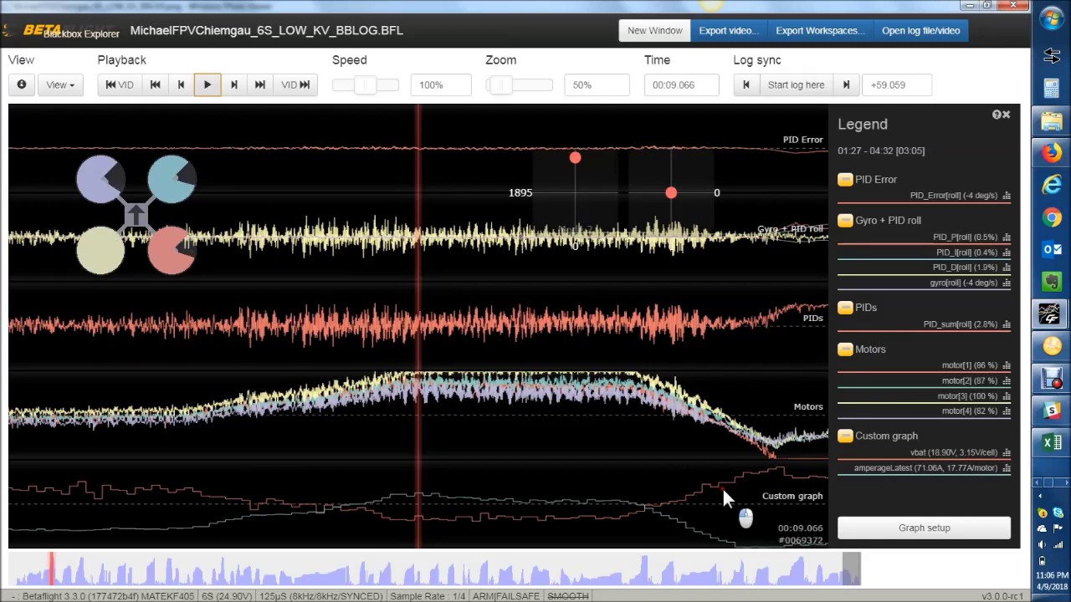